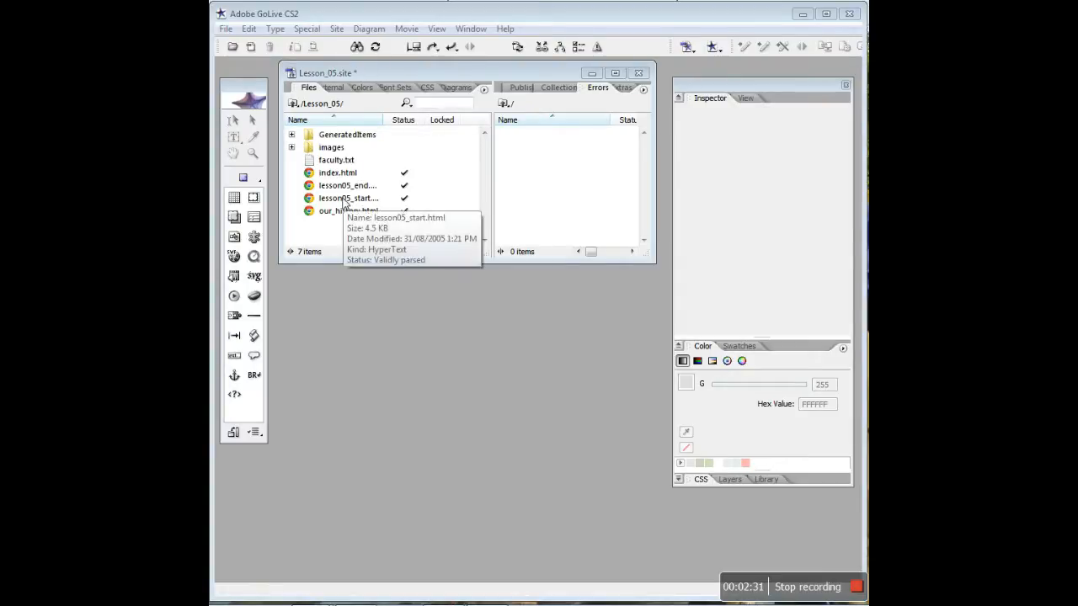
Open lesson05_start.html from the site files and arrange its window below the site window.
{"action": "left_click", "coordinate": [346, 200]}
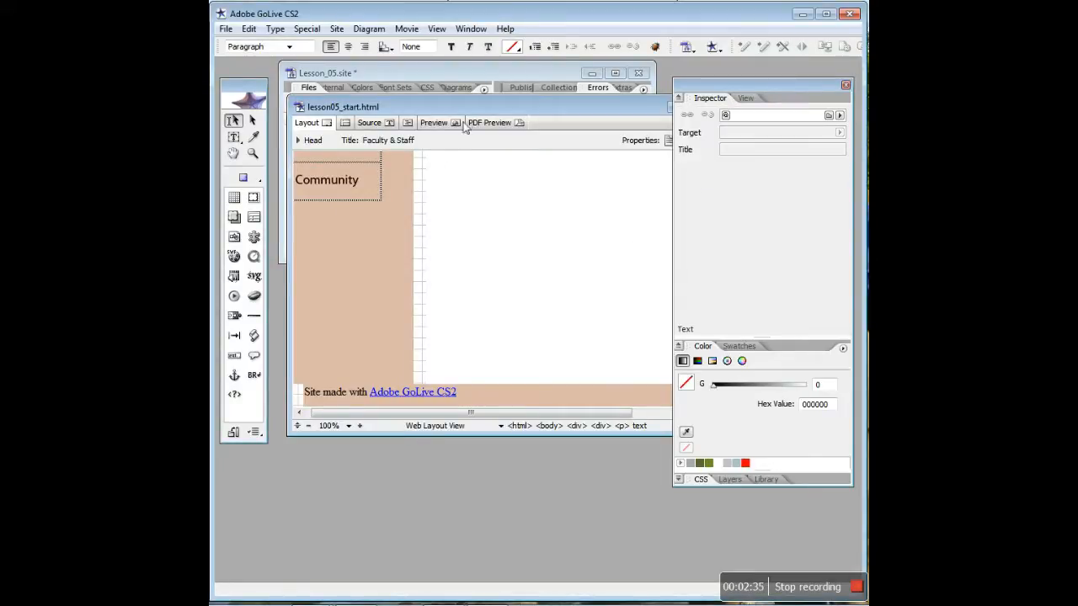
{"action": "left_click_drag", "start_coordinate": [472, 107], "coordinate": [456, 284]}
{"action": "left_click_drag", "start_coordinate": [729, 543], "coordinate": [663, 534]}
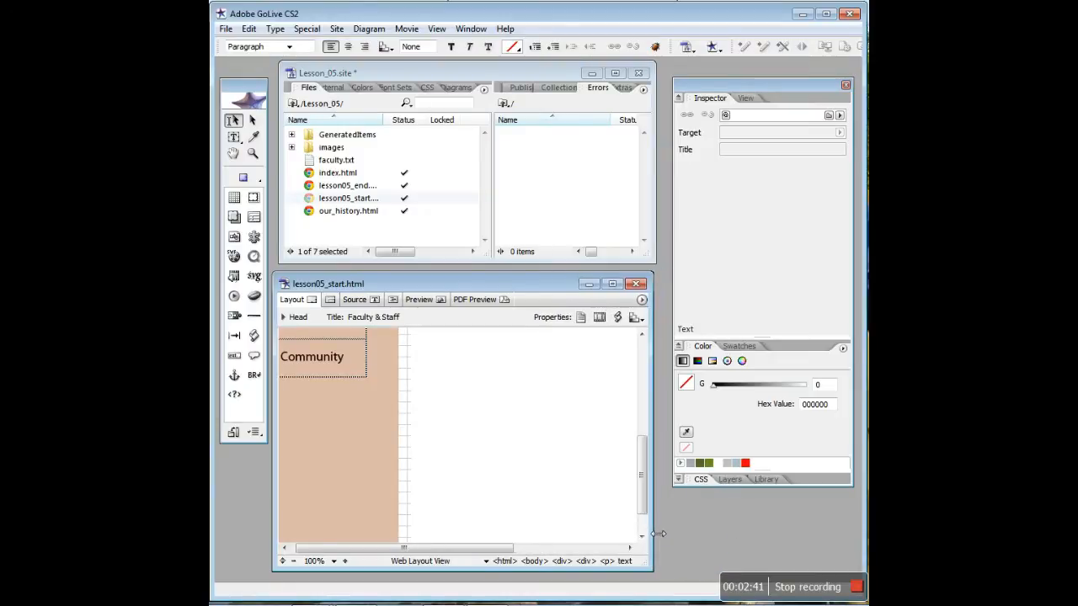
{"action": "left_click_drag", "start_coordinate": [391, 283], "coordinate": [394, 279]}
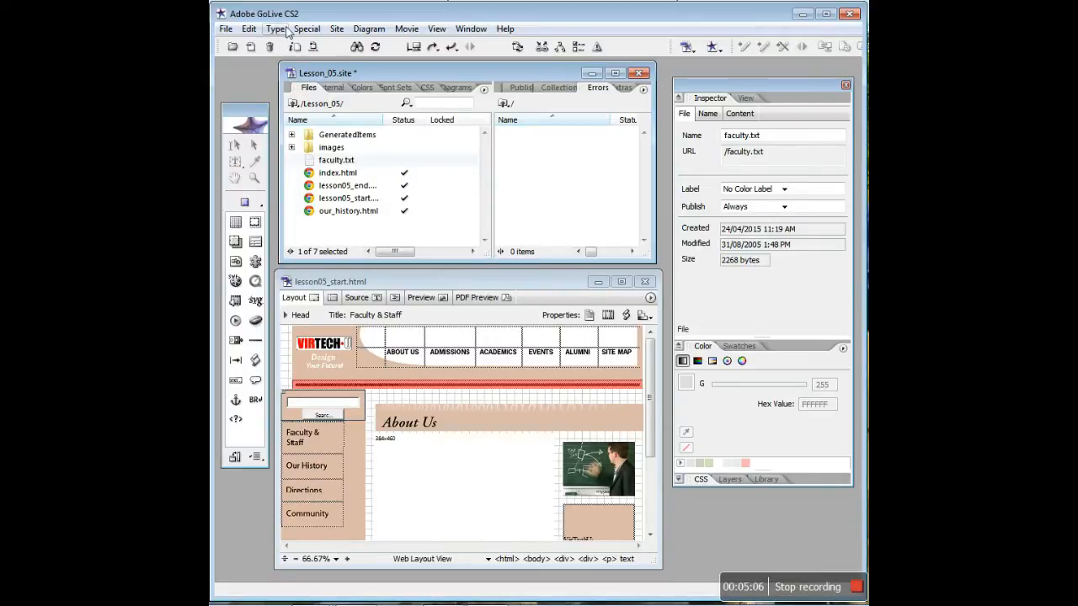
Open faculty.txt from the Lesson_05 folder, then enlarge and reposition its window so the text is readable.
{"action": "left_click", "coordinate": [225, 30]}
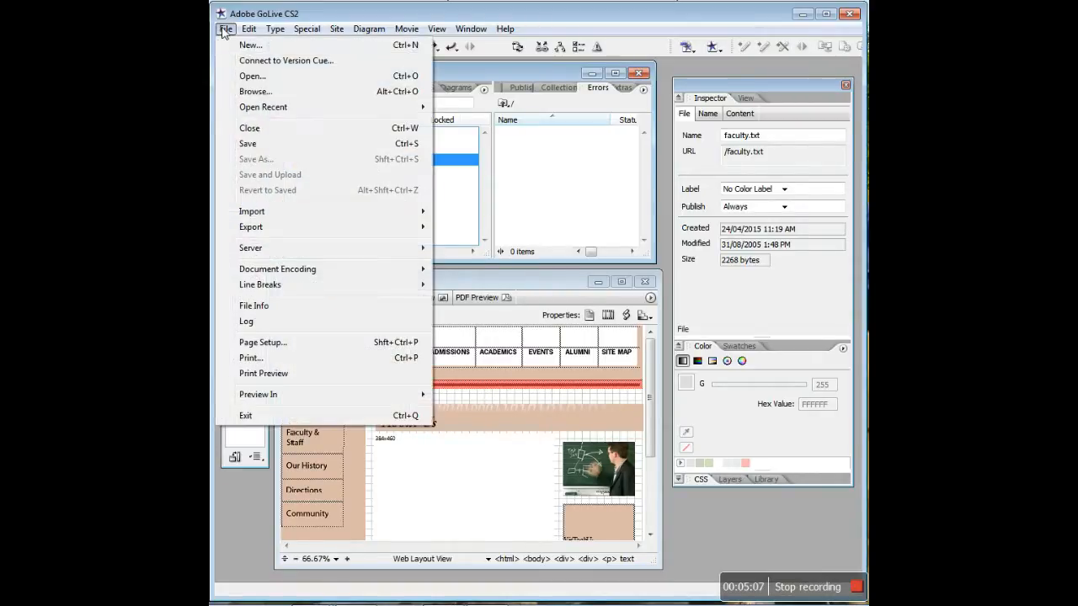
{"action": "left_click", "coordinate": [252, 76]}
{"action": "left_click", "coordinate": [410, 202]}
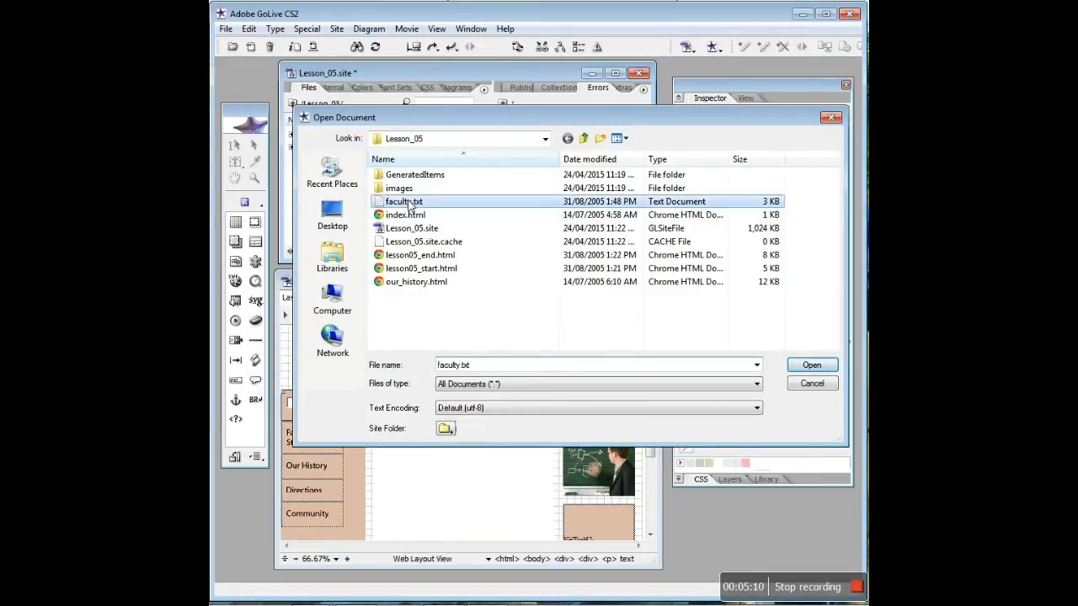
{"action": "left_click", "coordinate": [813, 367]}
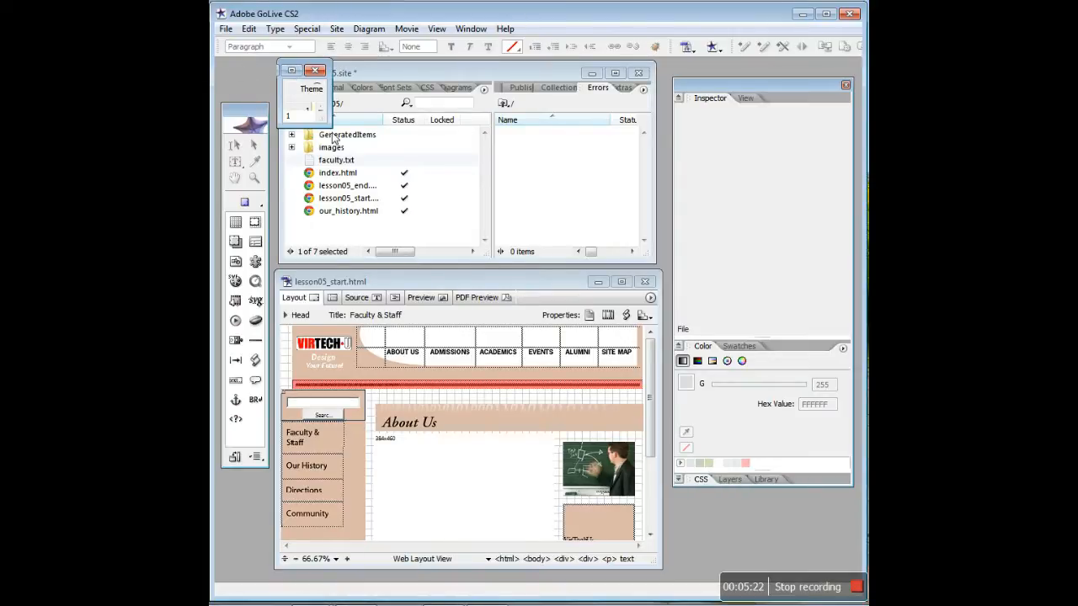
{"action": "left_click_drag", "start_coordinate": [328, 126], "coordinate": [591, 391]}
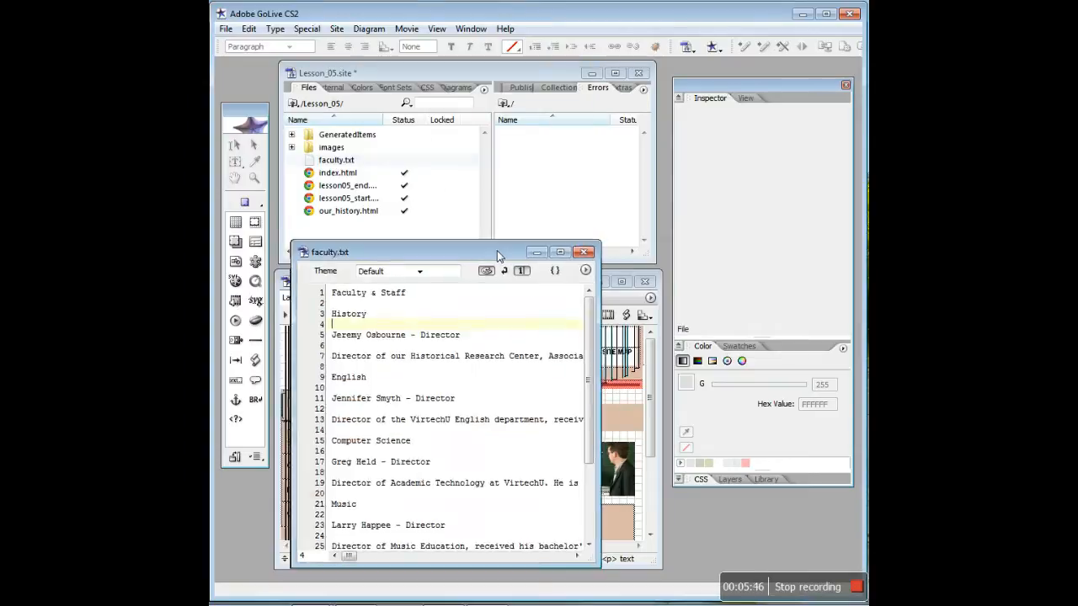
{"action": "left_click_drag", "start_coordinate": [493, 250], "coordinate": [500, 248]}
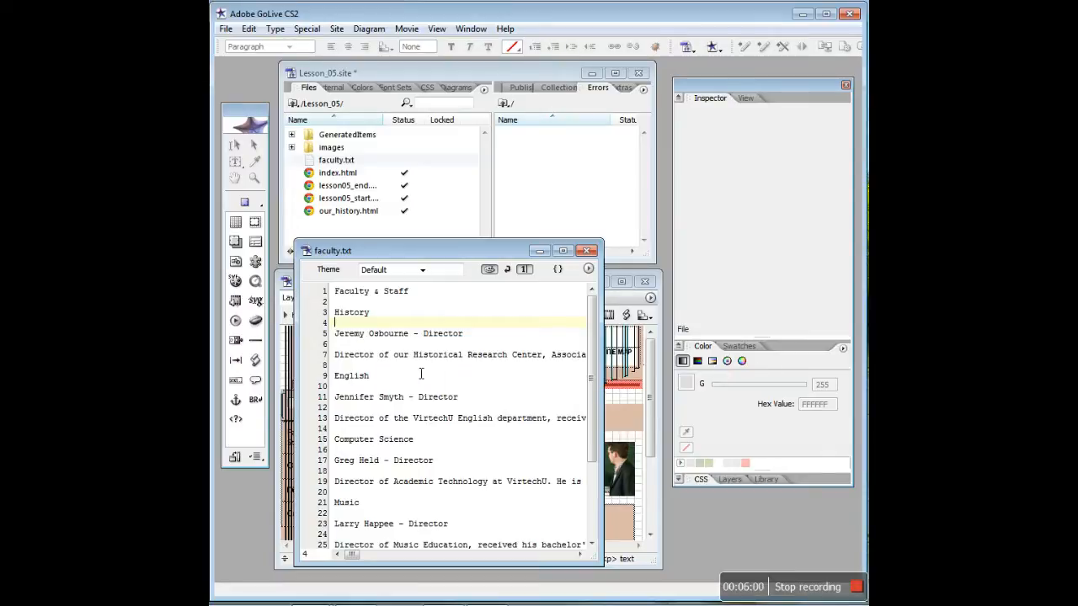
{"action": "left_click_drag", "start_coordinate": [419, 247], "coordinate": [415, 176]}
Copy all the text in faculty.txt and minimize its window.
{"action": "left_click", "coordinate": [356, 220]}
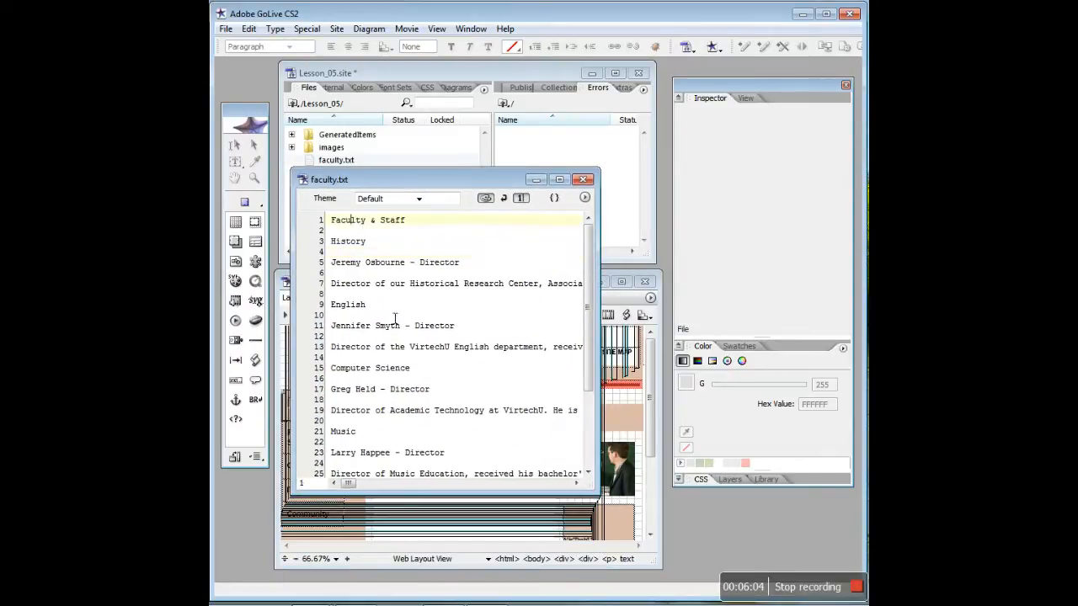
{"action": "left_click", "coordinate": [249, 28]}
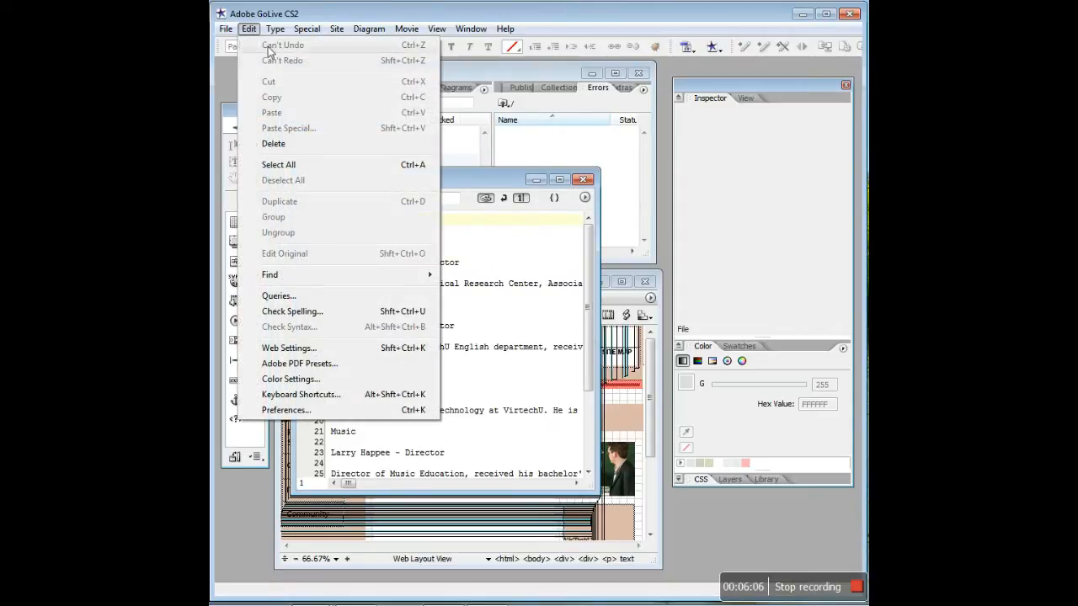
{"action": "left_click", "coordinate": [413, 169]}
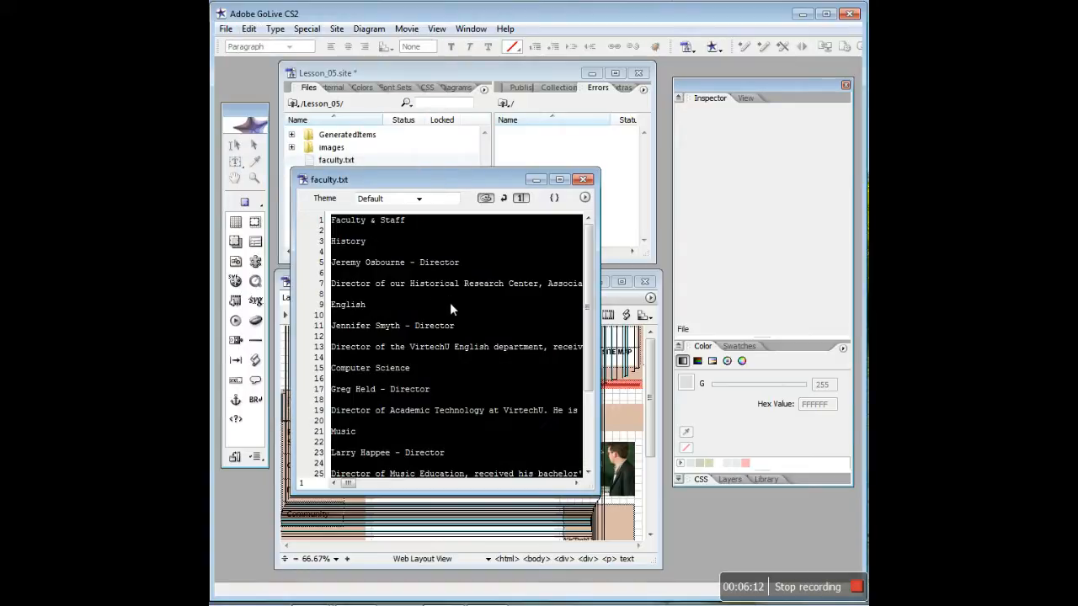
{"action": "left_click", "coordinate": [249, 28]}
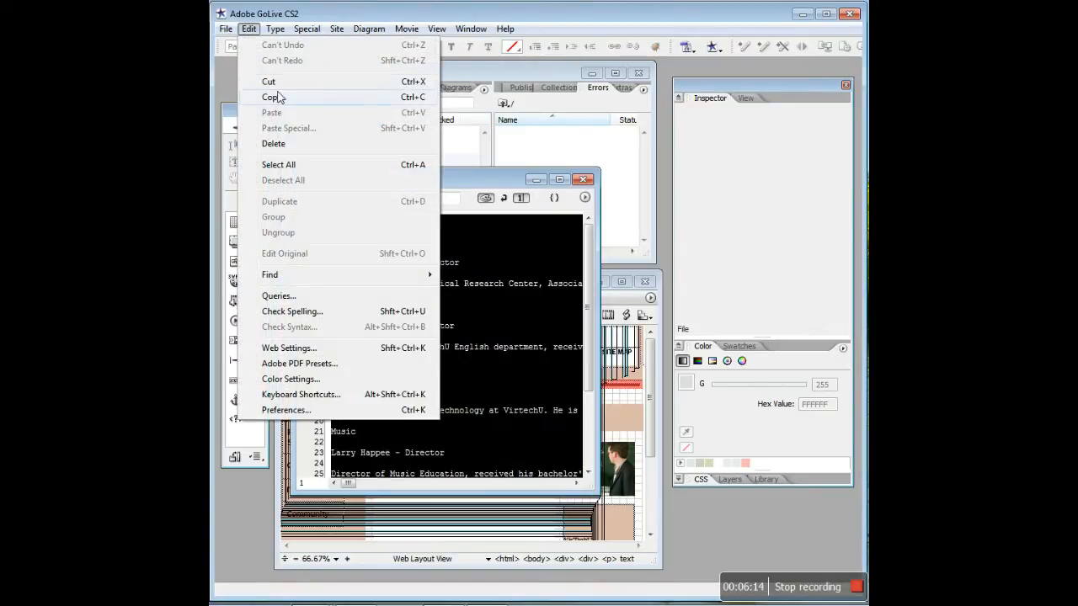
{"action": "left_click", "coordinate": [421, 99]}
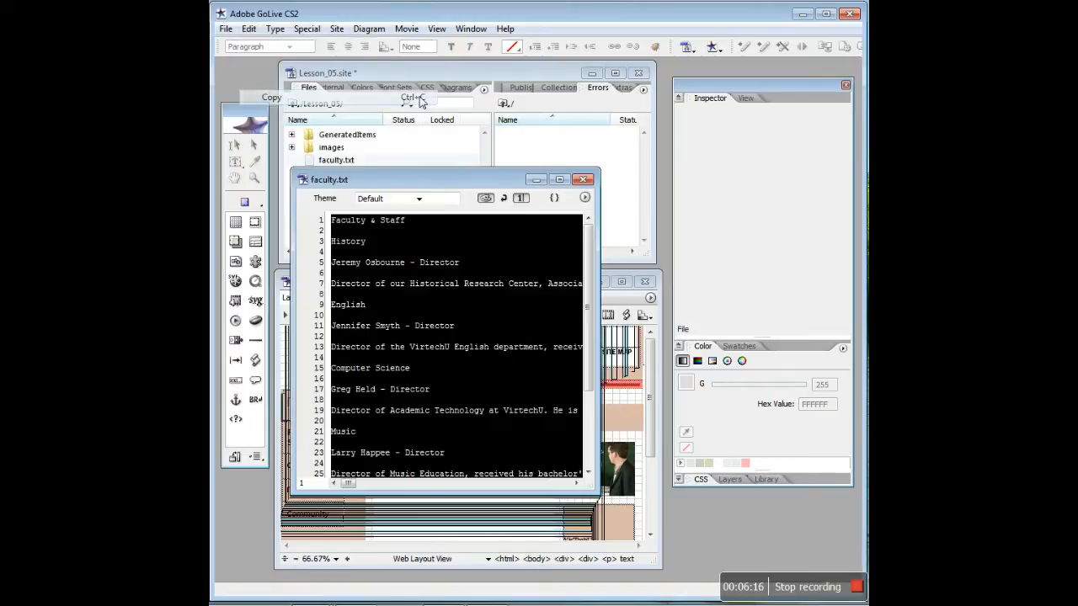
{"action": "left_click", "coordinate": [536, 178]}
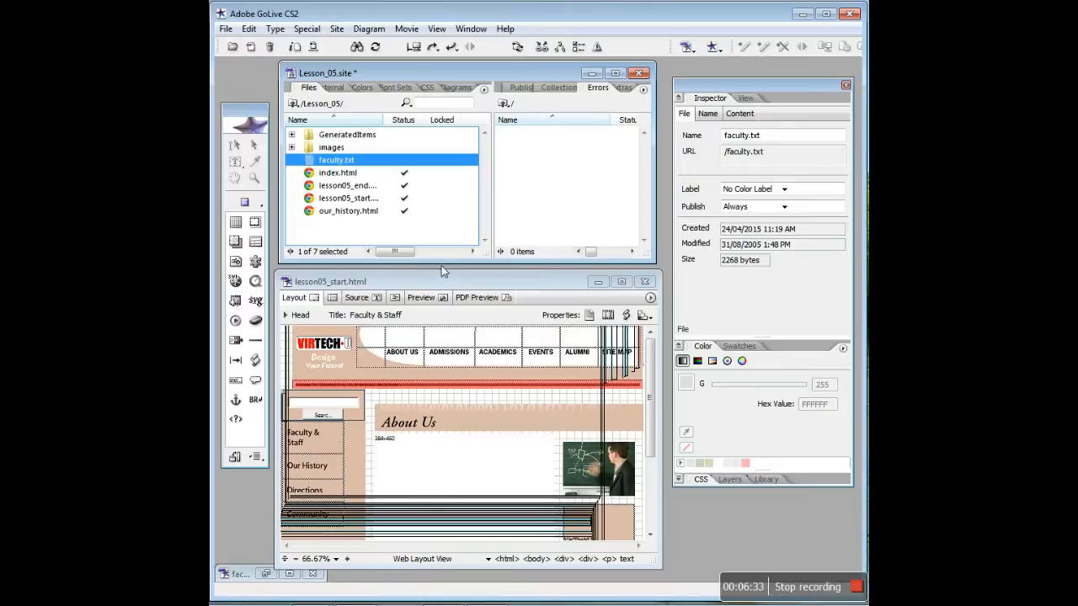
Paste the copied faculty text into the empty text box under About Us in lesson05_start.html.
{"action": "left_click", "coordinate": [449, 472]}
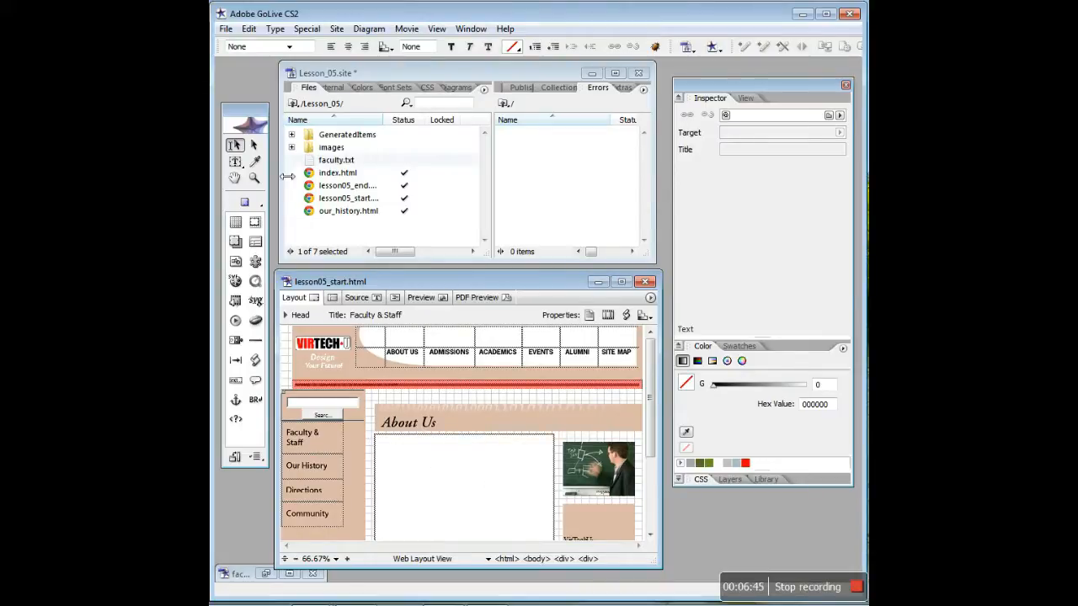
{"action": "left_click", "coordinate": [249, 29]}
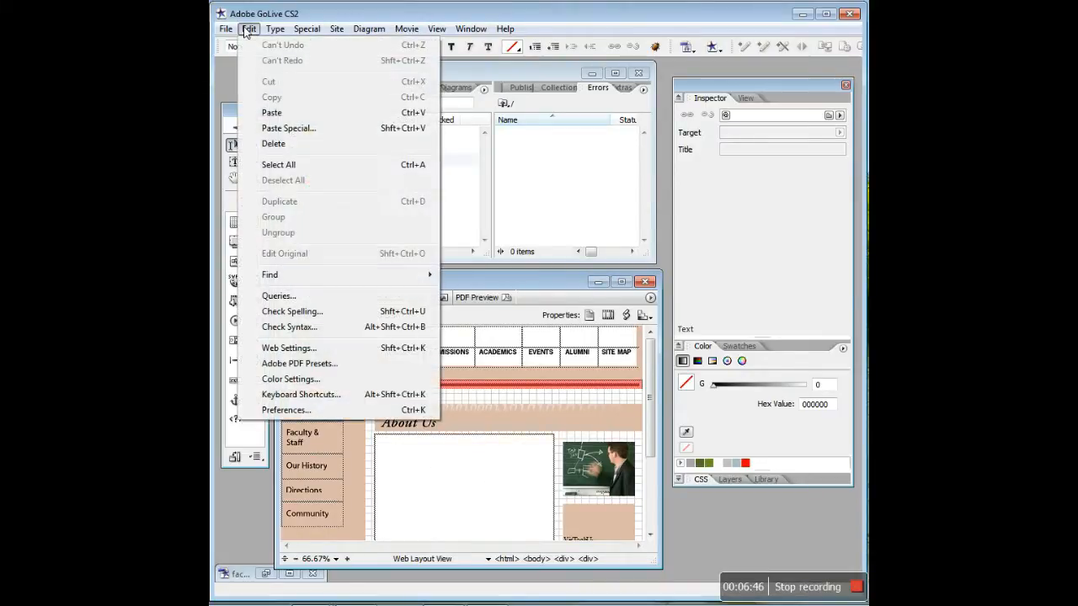
{"action": "left_click", "coordinate": [271, 112]}
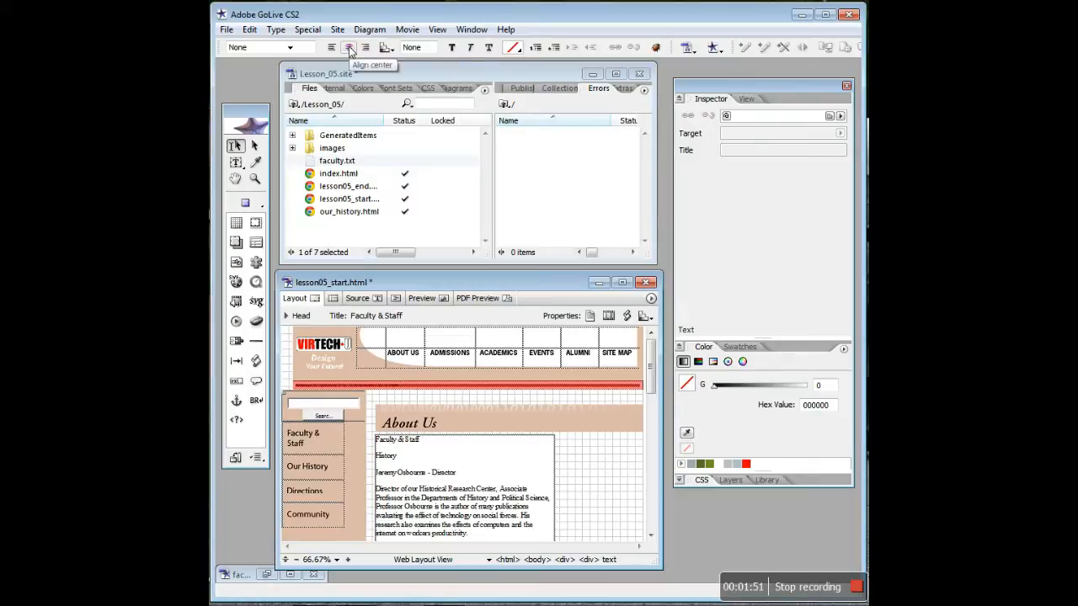
Center the "Faculty & Staff" line and set its font size to 6.
{"action": "left_click", "coordinate": [350, 48]}
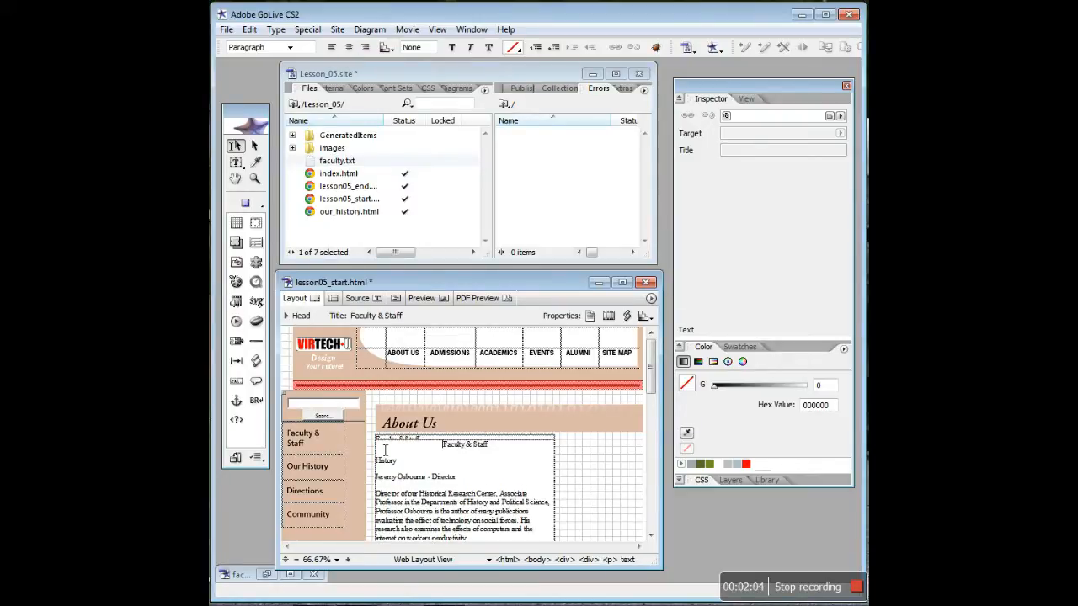
{"action": "left_click_drag", "start_coordinate": [385, 450], "coordinate": [501, 449]}
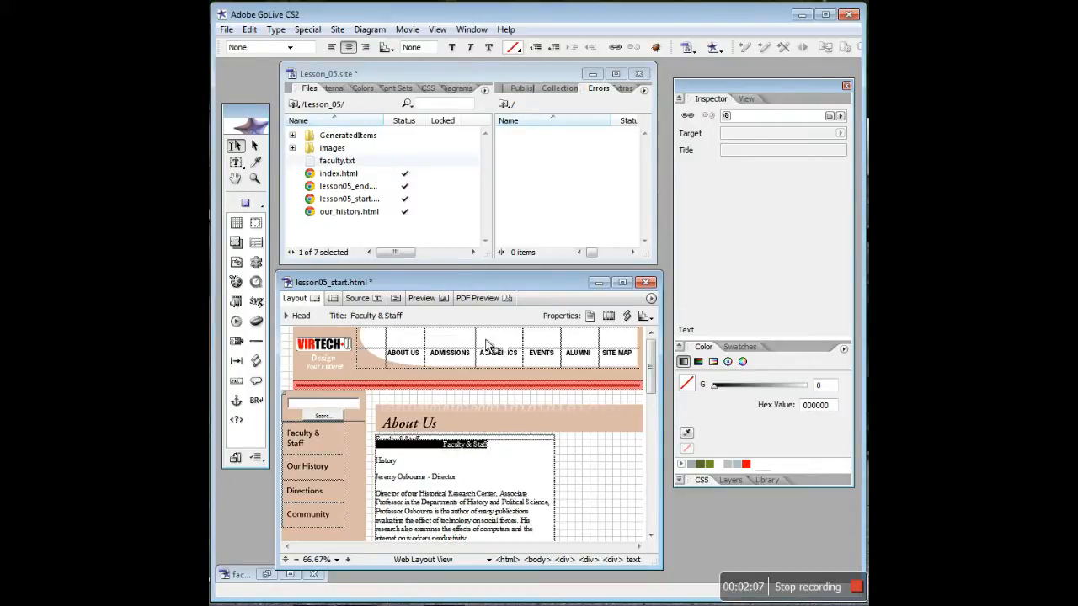
{"action": "left_click", "coordinate": [424, 49]}
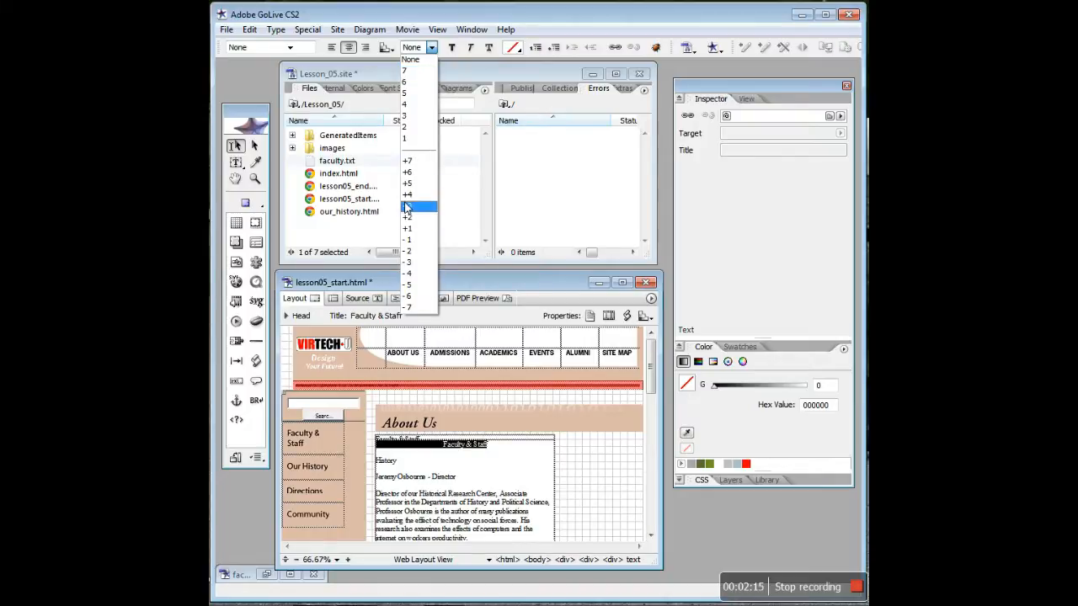
{"action": "left_click", "coordinate": [414, 84]}
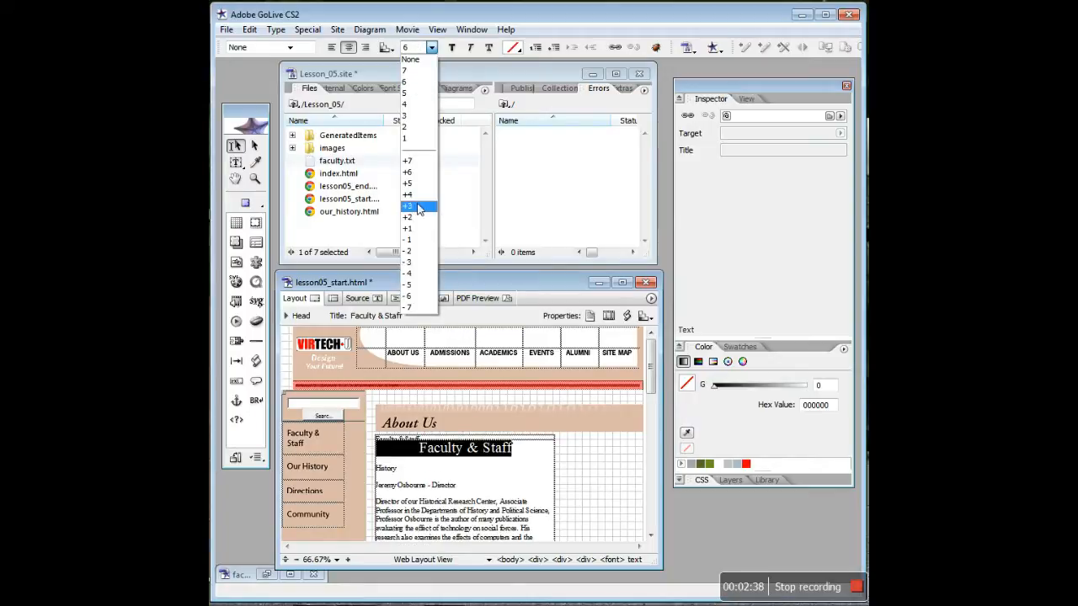
Try font size -4 on the "Faculty & Staff" line and return it to 6.
{"action": "left_click", "coordinate": [411, 274]}
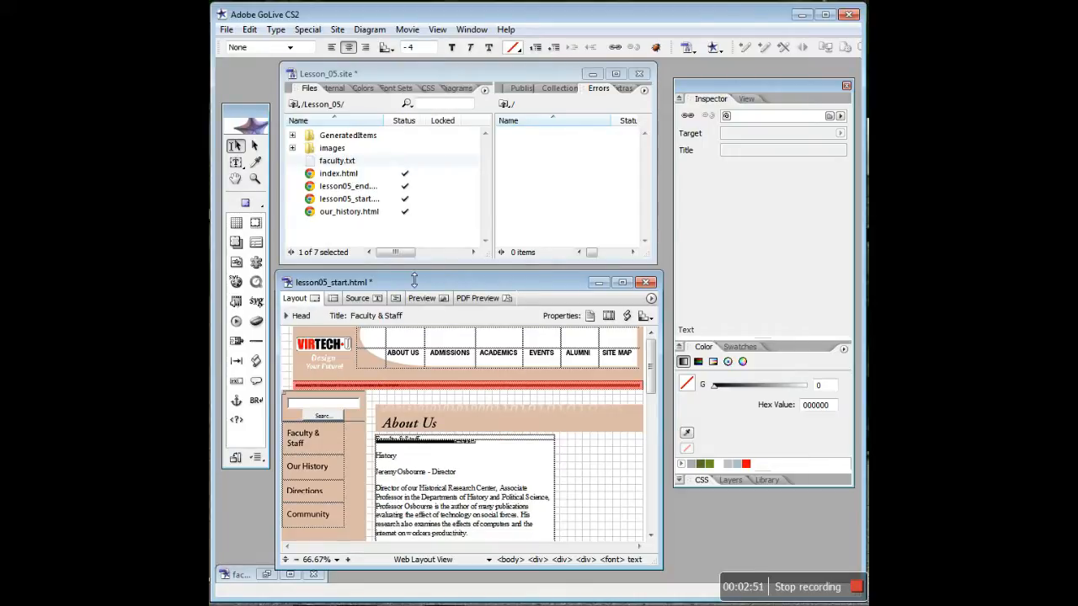
{"action": "left_click", "coordinate": [412, 47]}
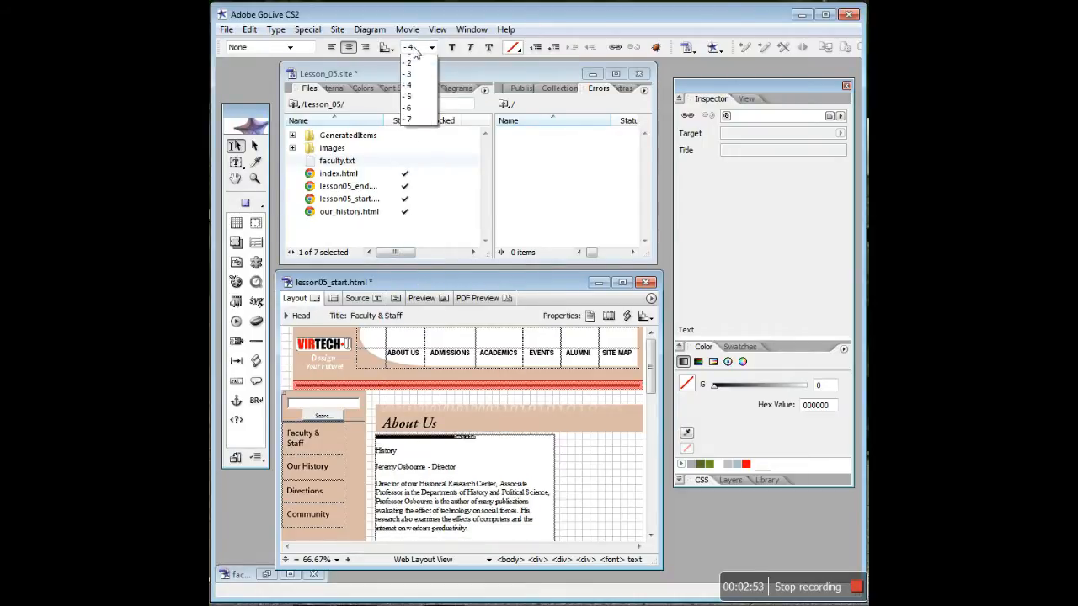
{"action": "left_click", "coordinate": [419, 82]}
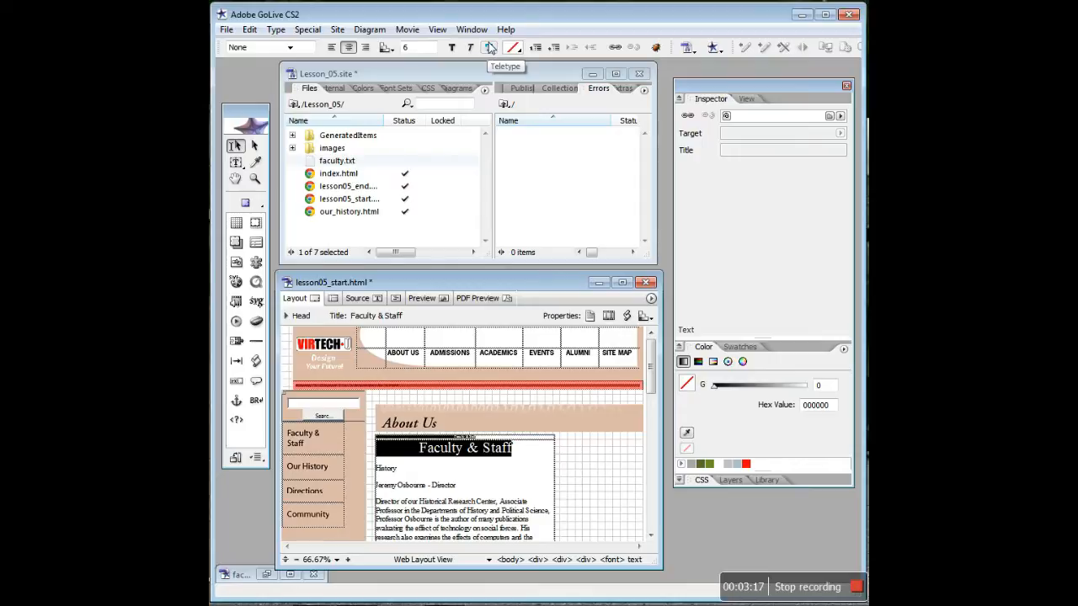
Make the "History" line strong and the director line directly beneath it emphasized.
{"action": "left_click", "coordinate": [490, 48]}
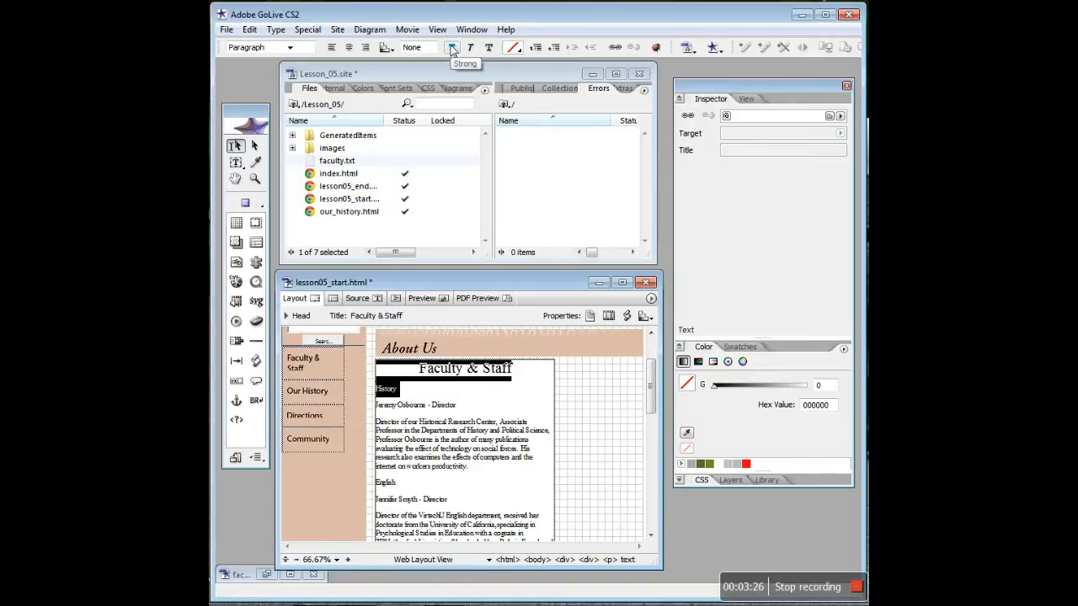
{"action": "left_click", "coordinate": [453, 48]}
{"action": "left_click_drag", "start_coordinate": [457, 405], "coordinate": [383, 408]}
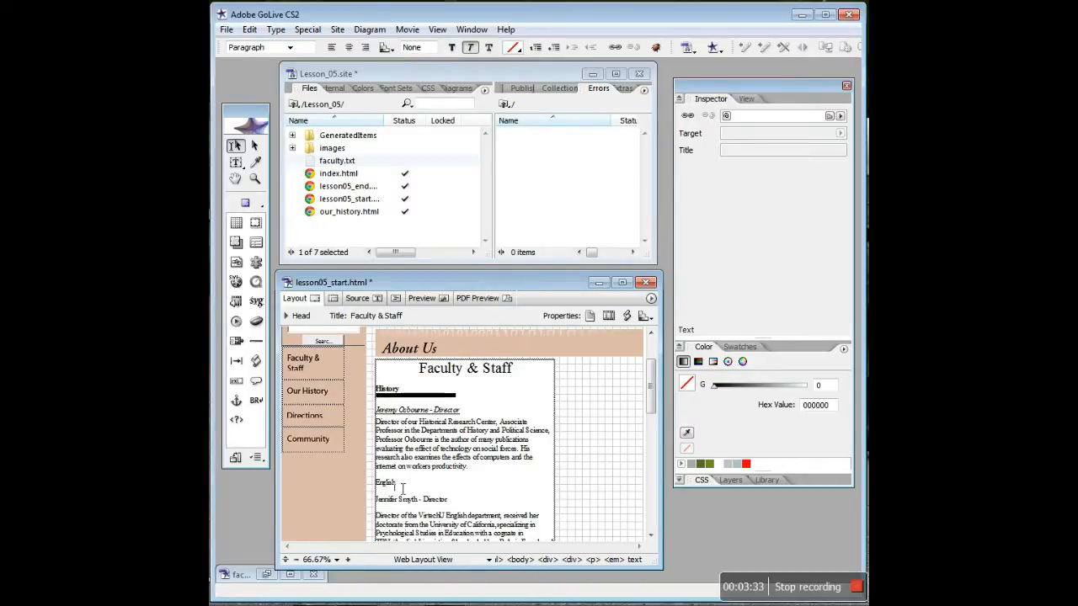
Apply the Teletype style to the "English" line.
{"action": "double_click", "coordinate": [385, 483]}
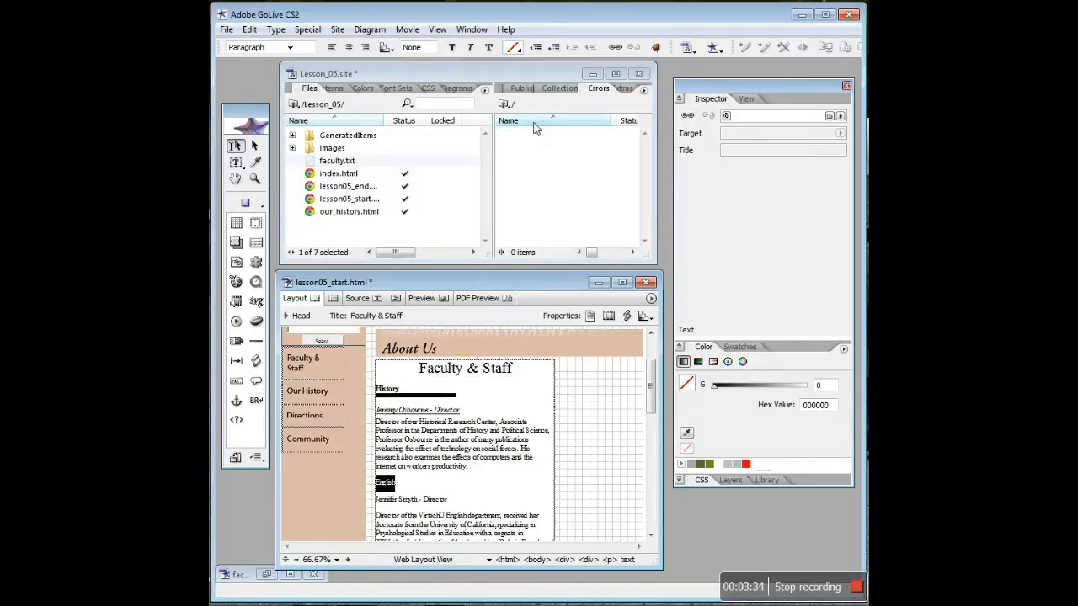
{"action": "left_click", "coordinate": [489, 47]}
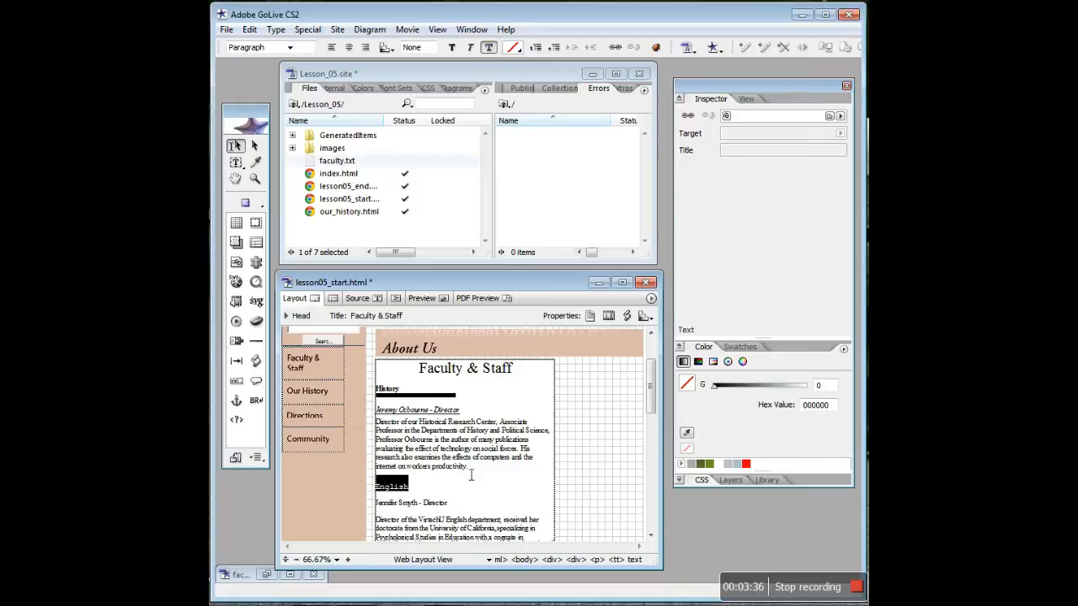
{"action": "left_click", "coordinate": [482, 450]}
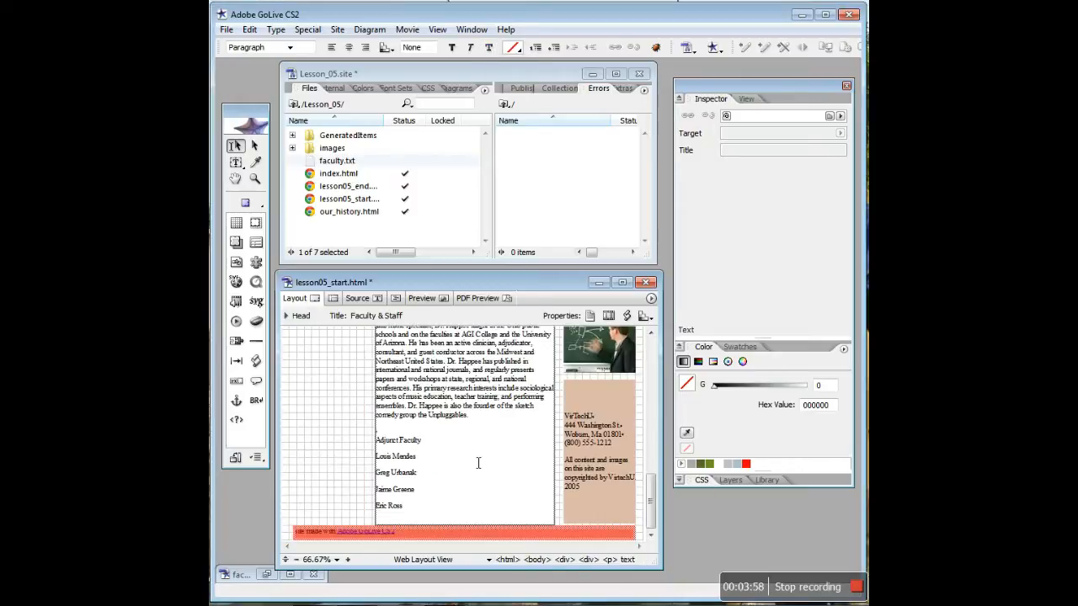
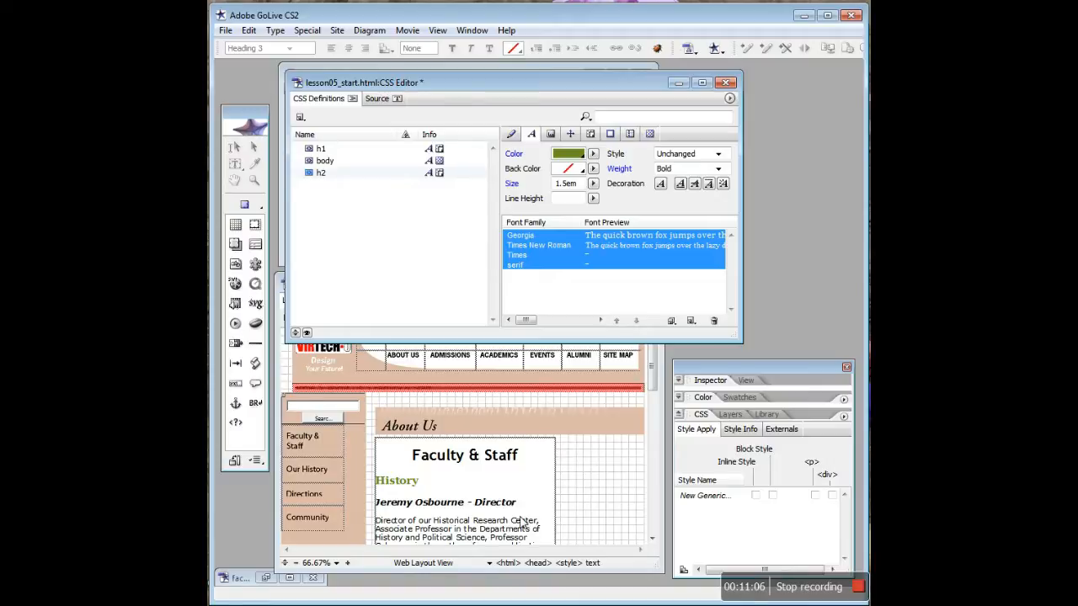
Apply the Heading 2 paragraph format to the "English" line in lesson05_start.html.
{"action": "left_click", "coordinate": [505, 532]}
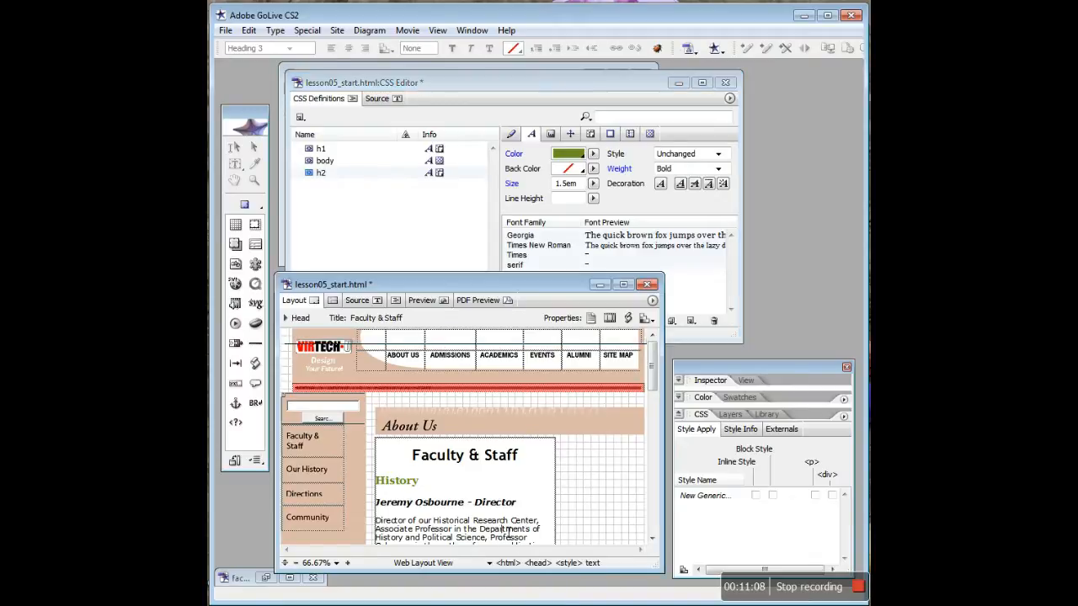
{"action": "scroll", "coordinate": [505, 526], "scroll_direction": "down", "scroll_amount": 5}
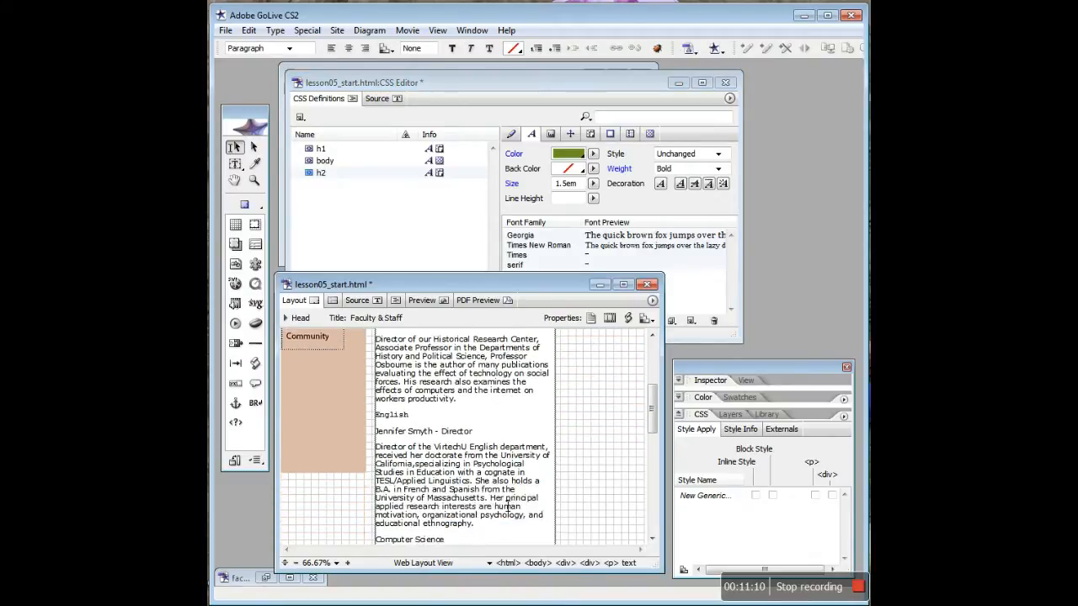
{"action": "scroll", "coordinate": [507, 505], "scroll_direction": "down", "scroll_amount": 1}
{"action": "left_click", "coordinate": [425, 389]}
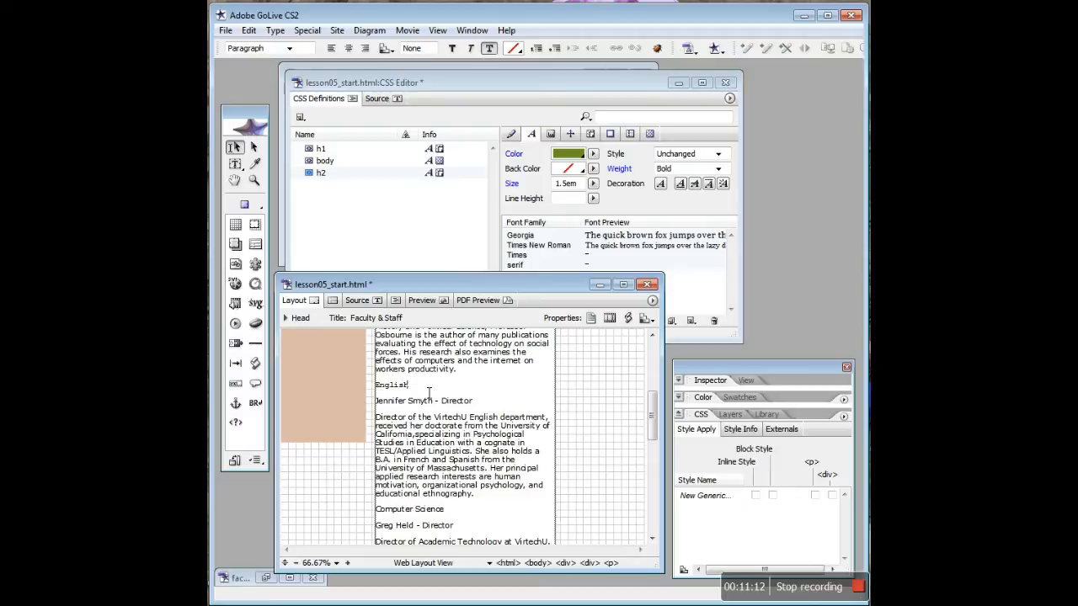
{"action": "left_click", "coordinate": [290, 51]}
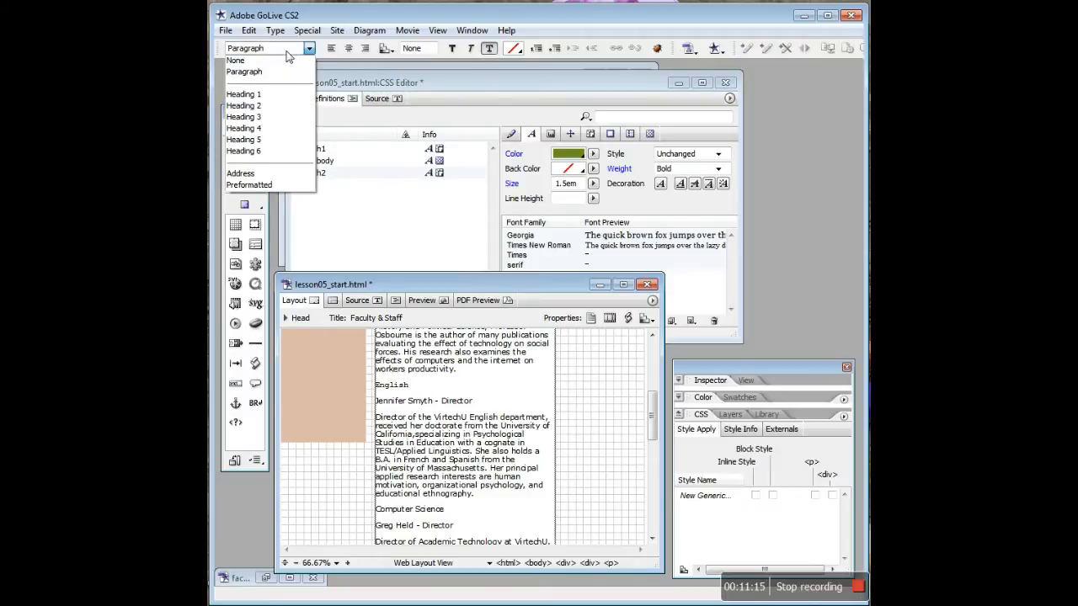
{"action": "left_click", "coordinate": [244, 106]}
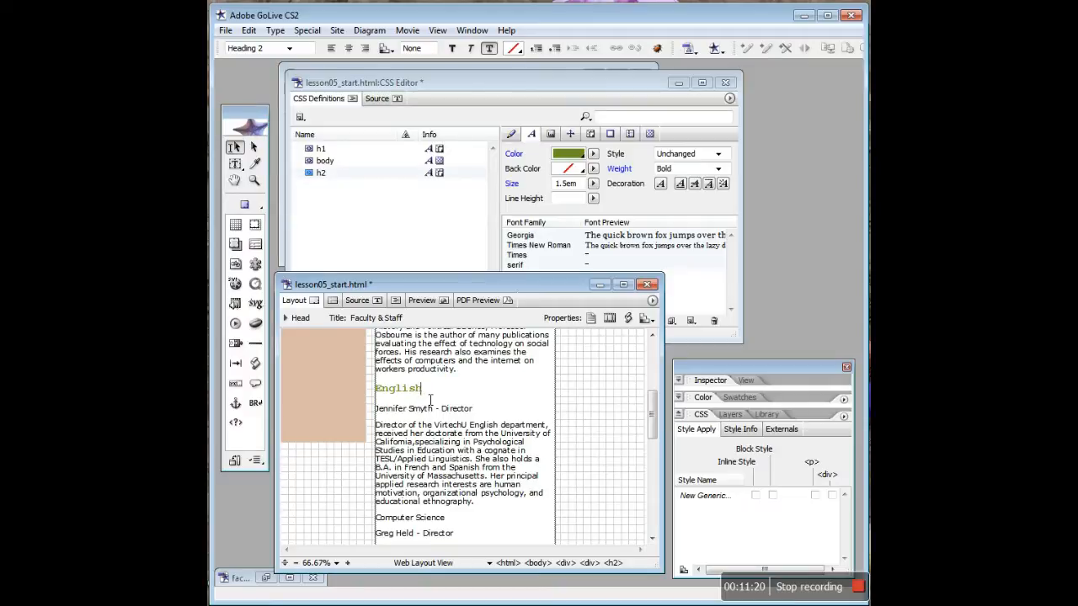
Select the "History" heading in lesson05_start.html to inspect its formatting.
{"action": "scroll", "coordinate": [430, 400], "scroll_direction": "up", "scroll_amount": 1}
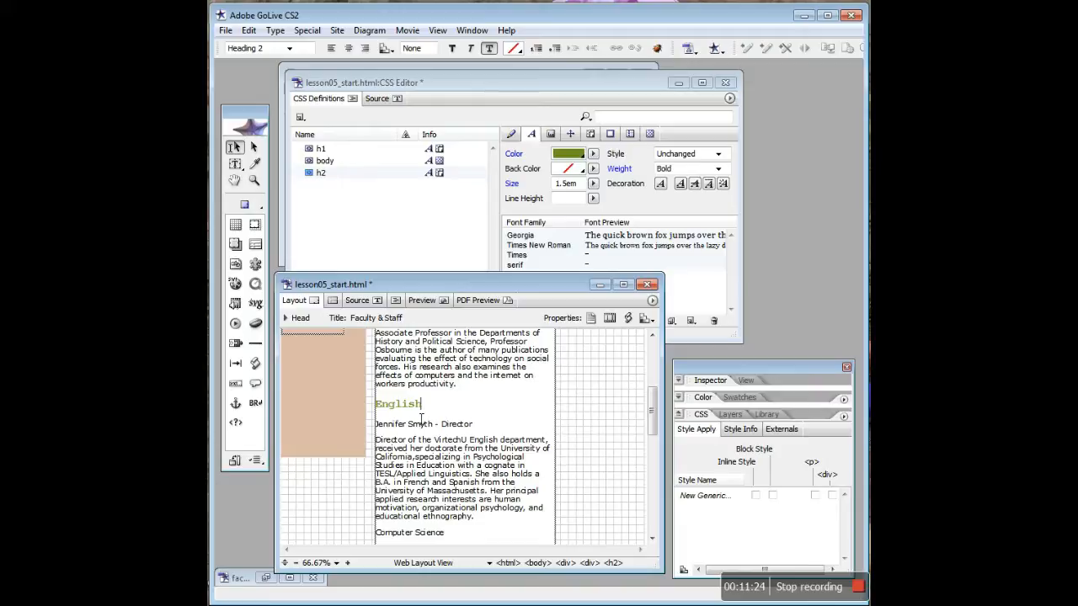
{"action": "scroll", "coordinate": [421, 418], "scroll_direction": "up", "scroll_amount": 2}
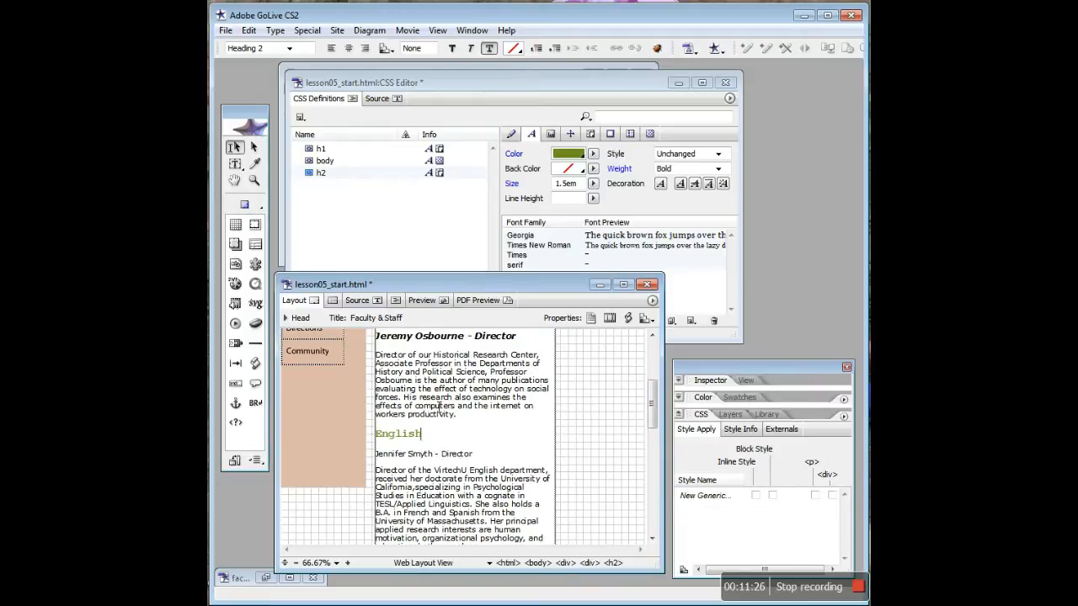
{"action": "scroll", "coordinate": [439, 408], "scroll_direction": "up", "scroll_amount": 4}
{"action": "left_click", "coordinate": [409, 384]}
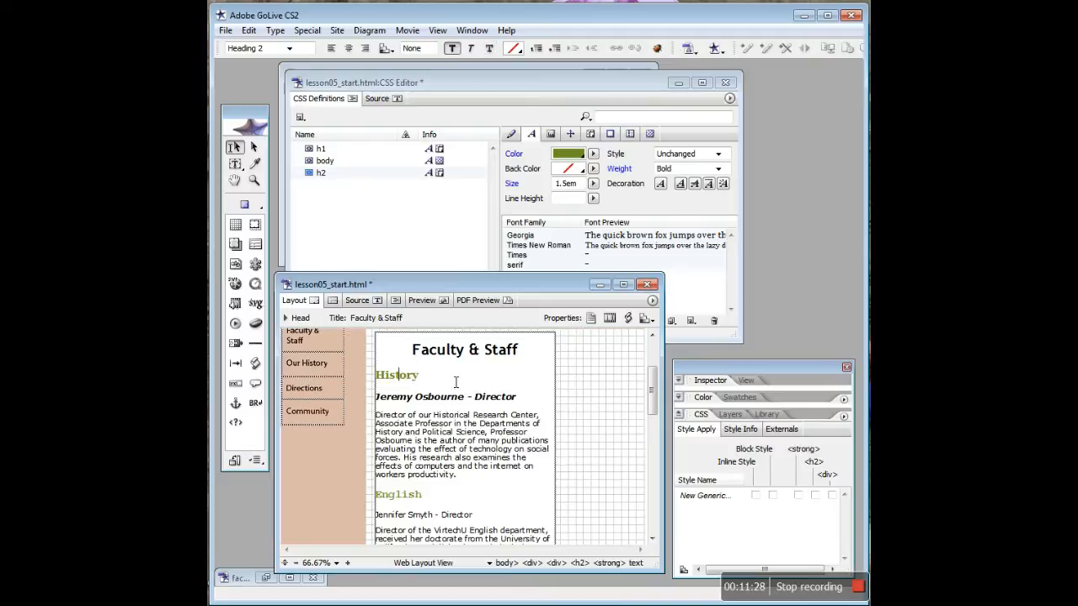
{"action": "left_click_drag", "start_coordinate": [425, 379], "coordinate": [379, 378]}
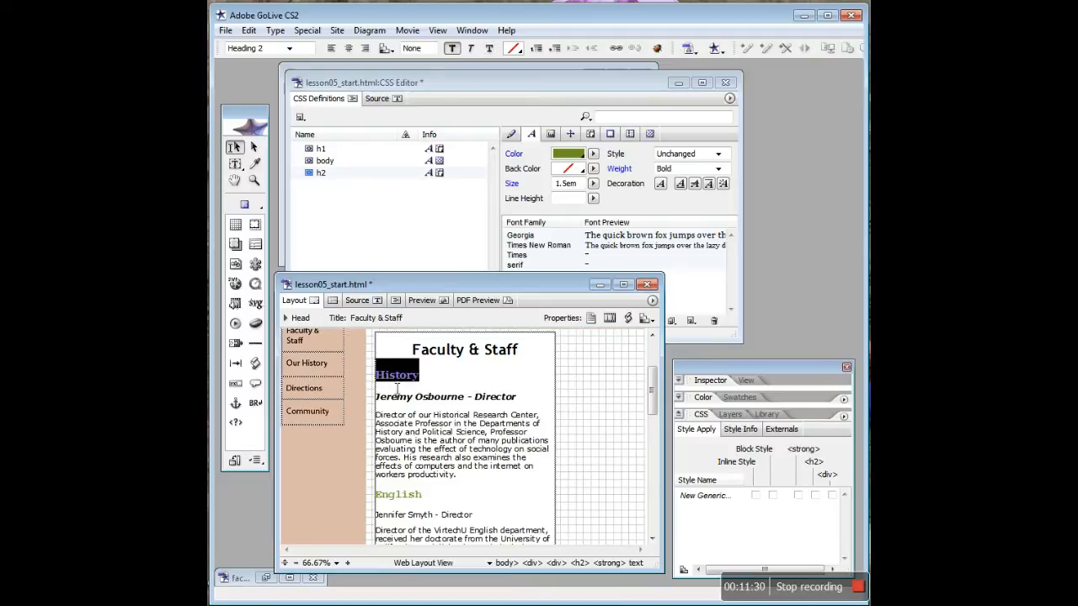
Examine the text properties of the h2 style in the CSS Editor, including the available text alignment options.
{"action": "left_click", "coordinate": [313, 173]}
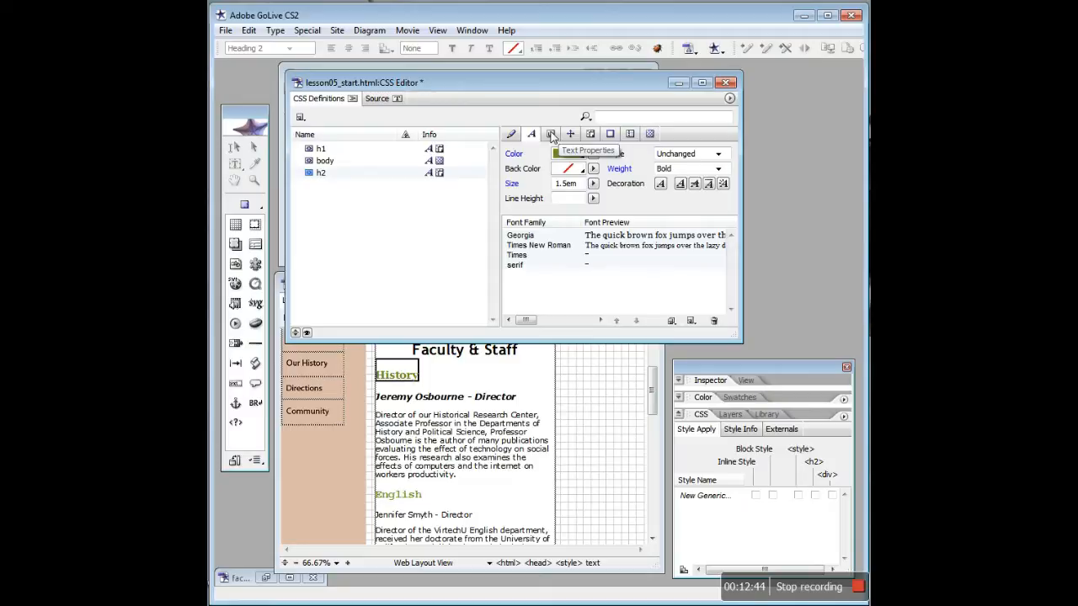
{"action": "left_click", "coordinate": [551, 134]}
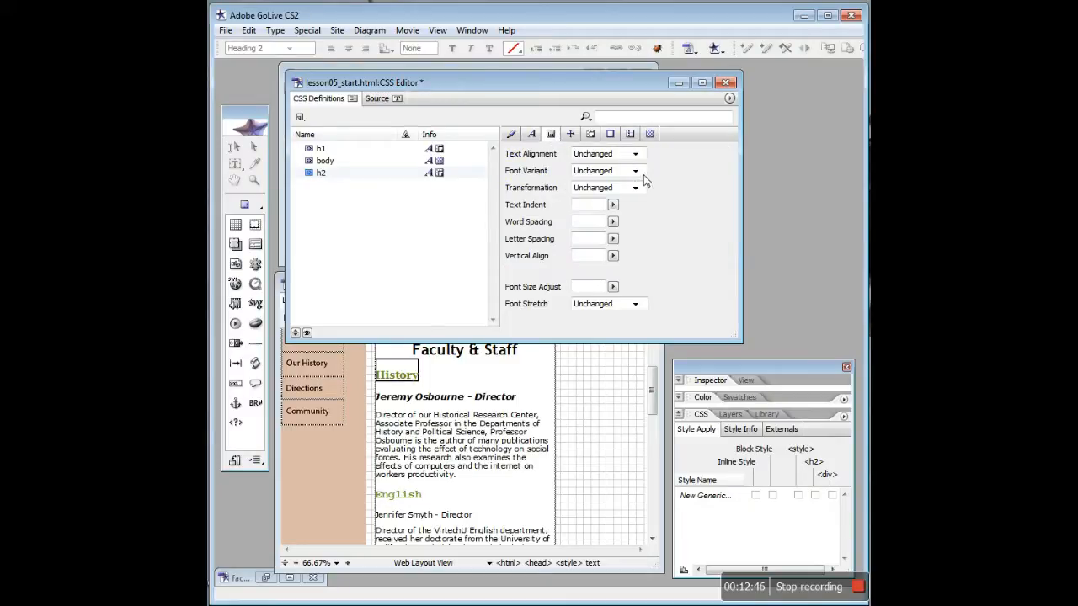
{"action": "left_click", "coordinate": [637, 156]}
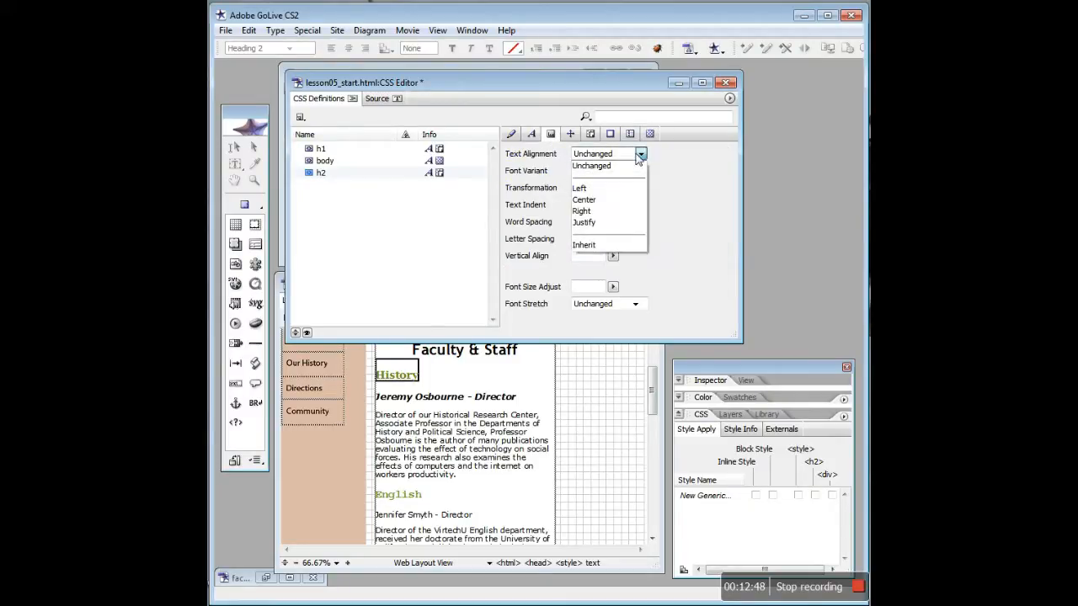
{"action": "left_click", "coordinate": [640, 154]}
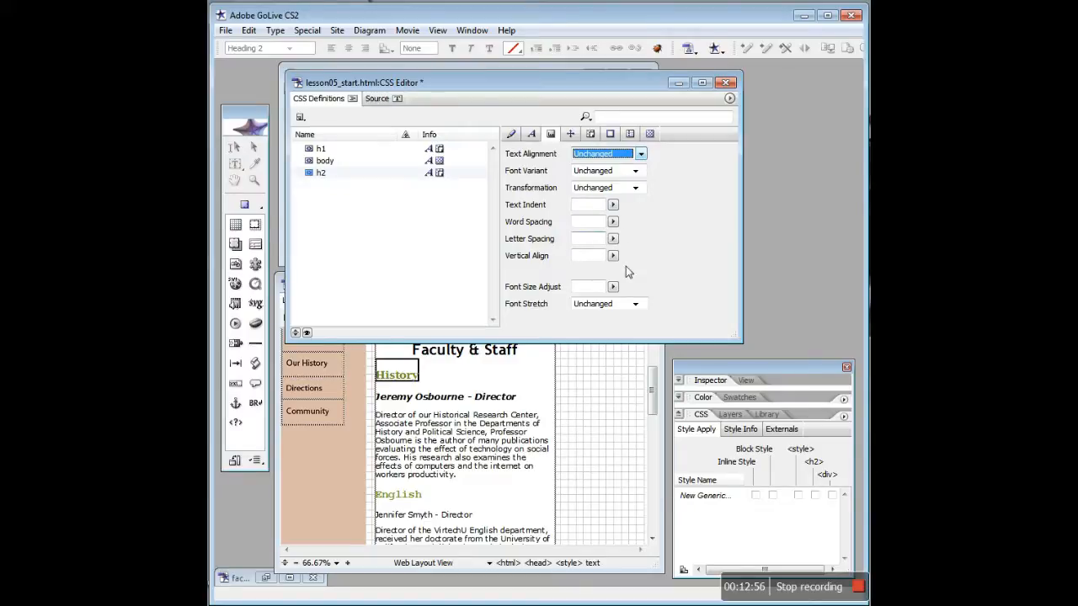
Review the h2 style's block, margin, border and outline, list item and background properties, and look at the CSS source code.
{"action": "left_click", "coordinate": [570, 134]}
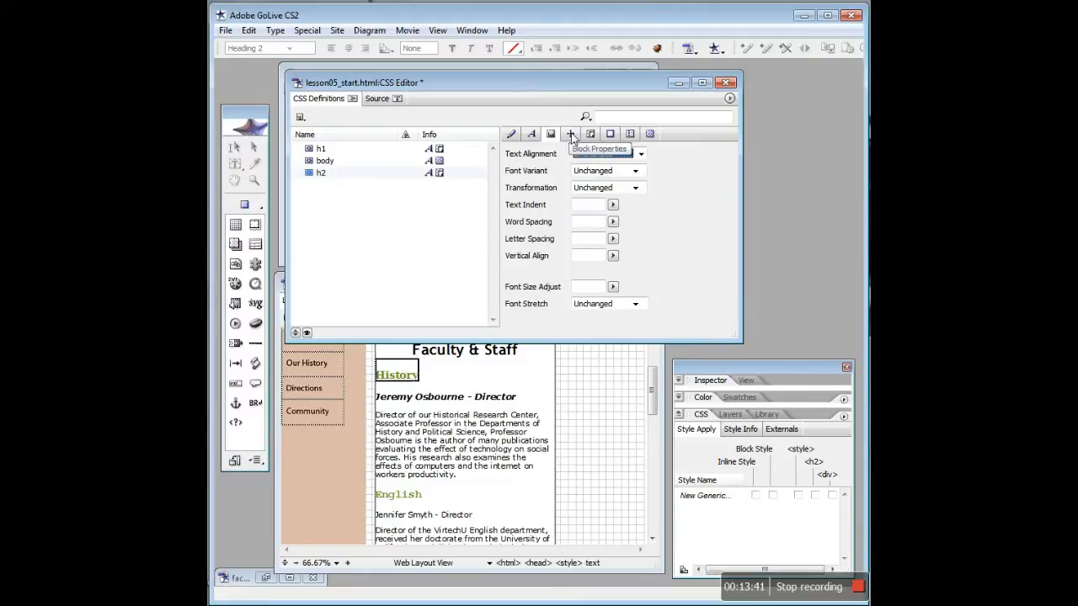
{"action": "left_click", "coordinate": [571, 135]}
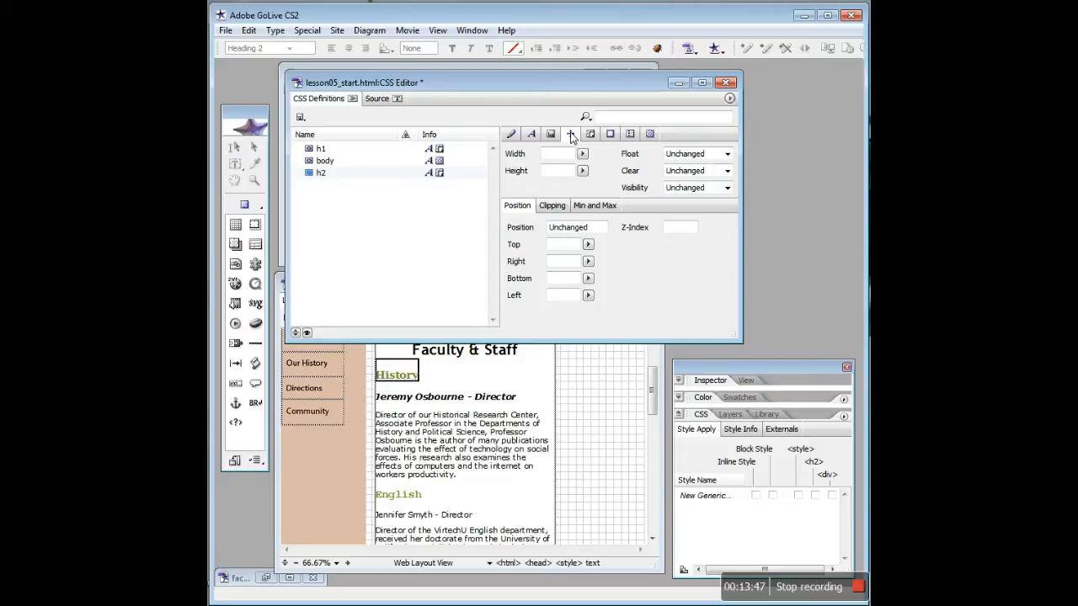
{"action": "left_click", "coordinate": [590, 136]}
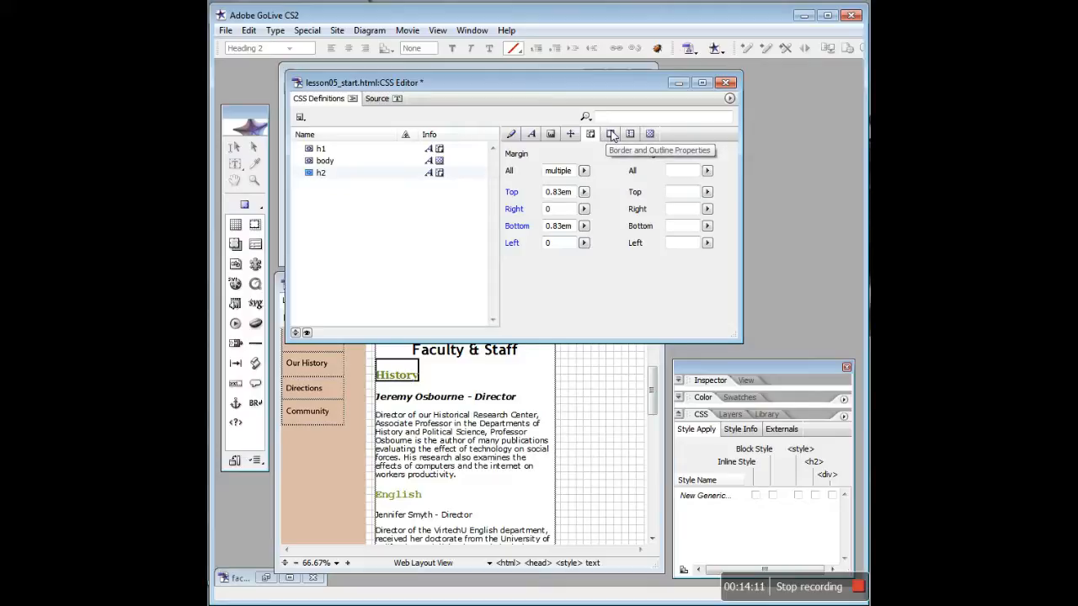
{"action": "left_click", "coordinate": [611, 136]}
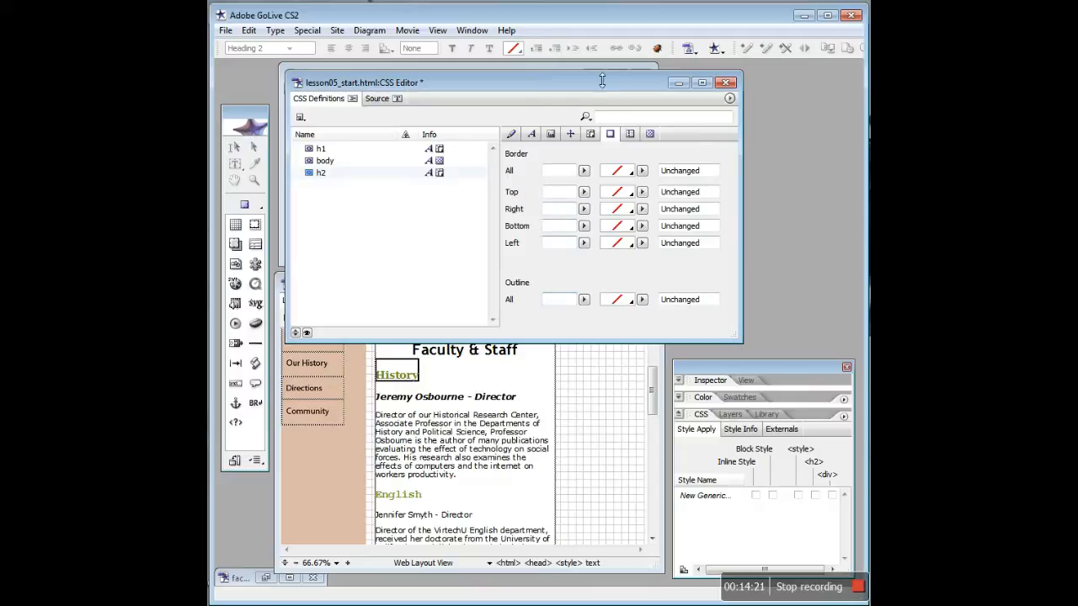
{"action": "left_click", "coordinate": [630, 134]}
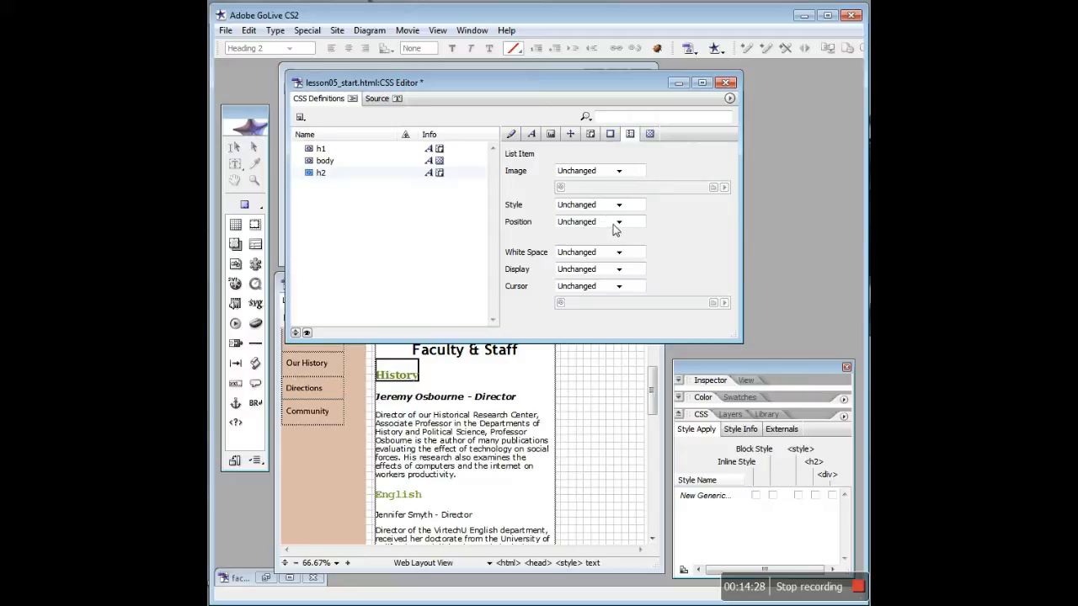
{"action": "left_click", "coordinate": [650, 134]}
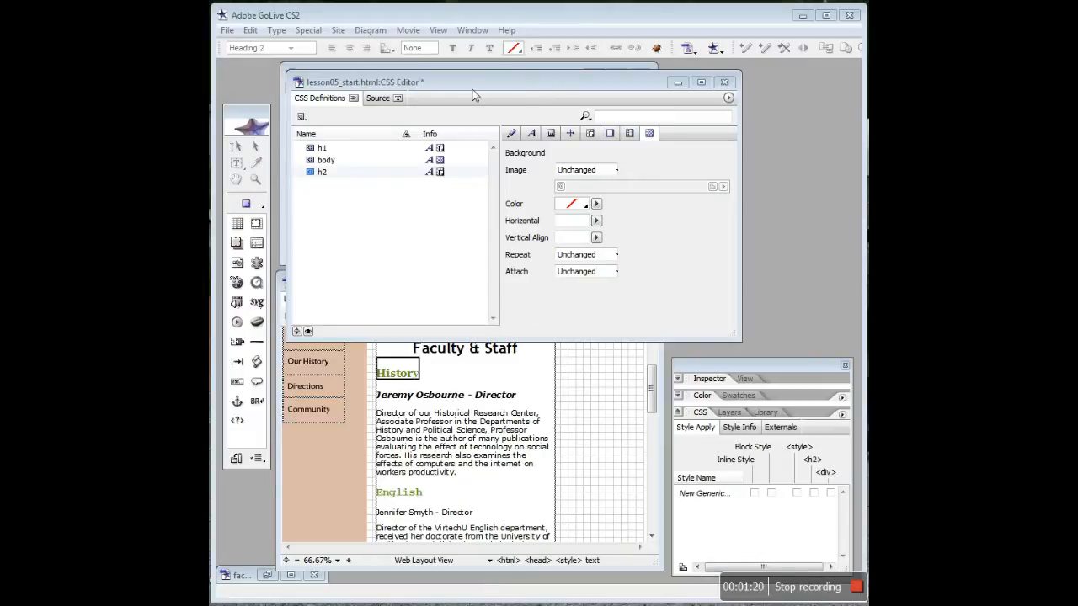
{"action": "left_click", "coordinate": [378, 99]}
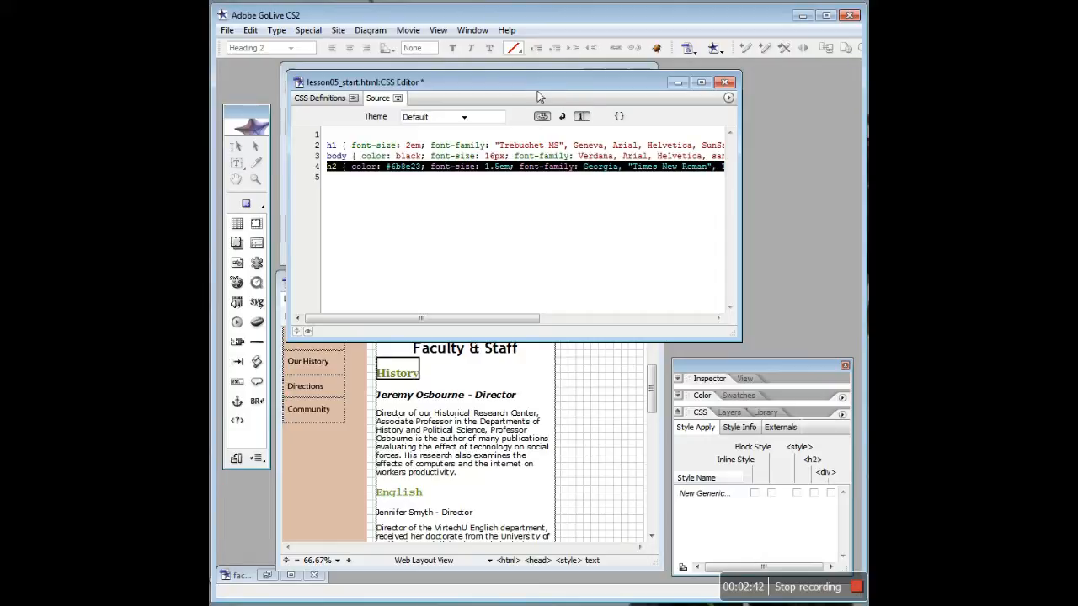
{"action": "left_click", "coordinate": [326, 98]}
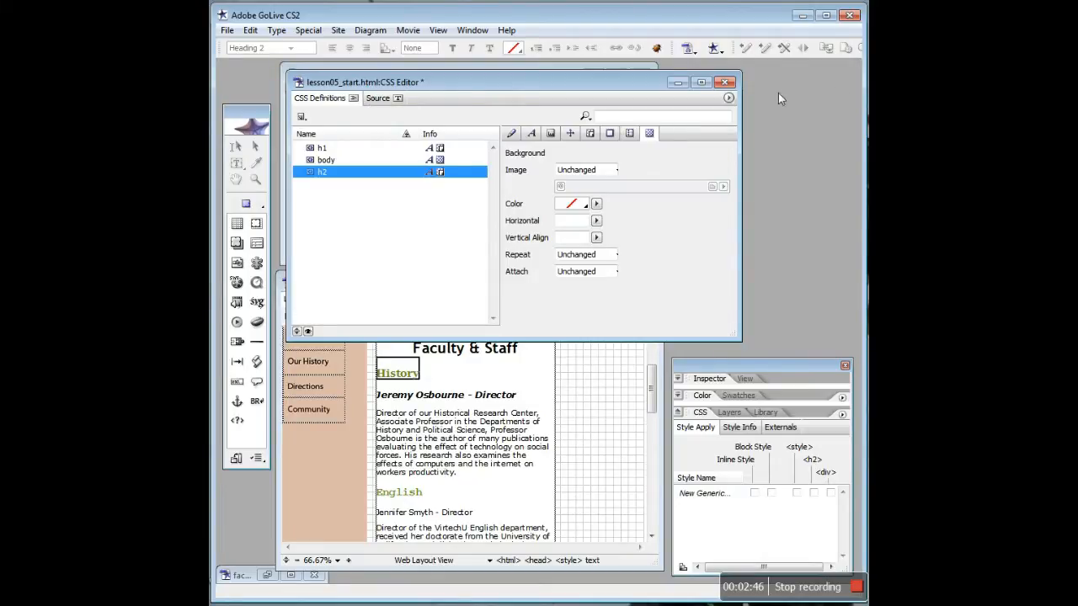
Export the internal CSS of lesson05_start.html to the Lesson_05 folder as virtechu_styles.css.
{"action": "left_click", "coordinate": [729, 98]}
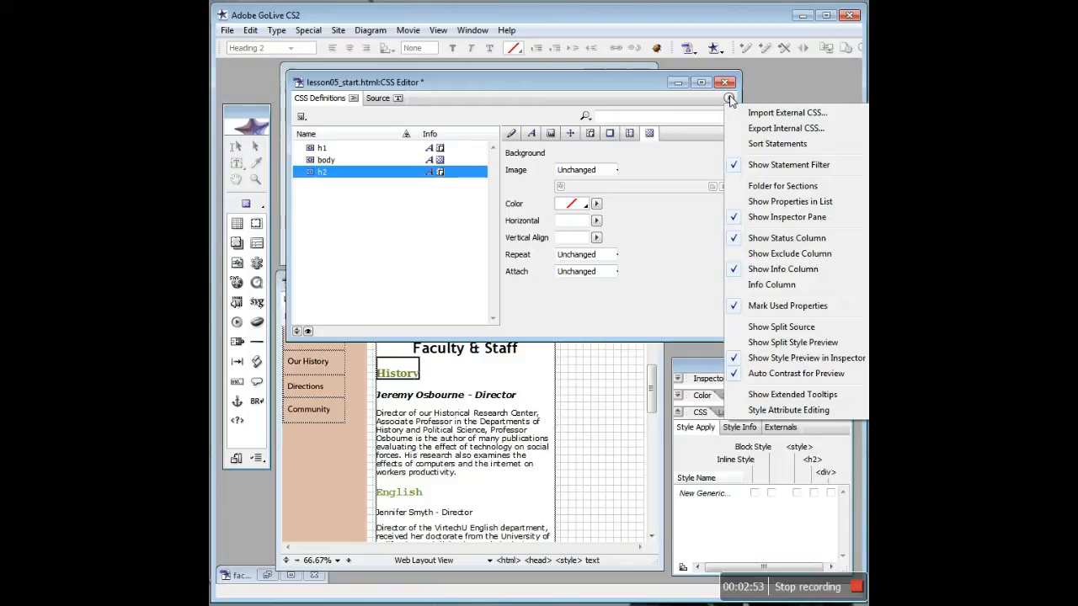
{"action": "left_click", "coordinate": [776, 129]}
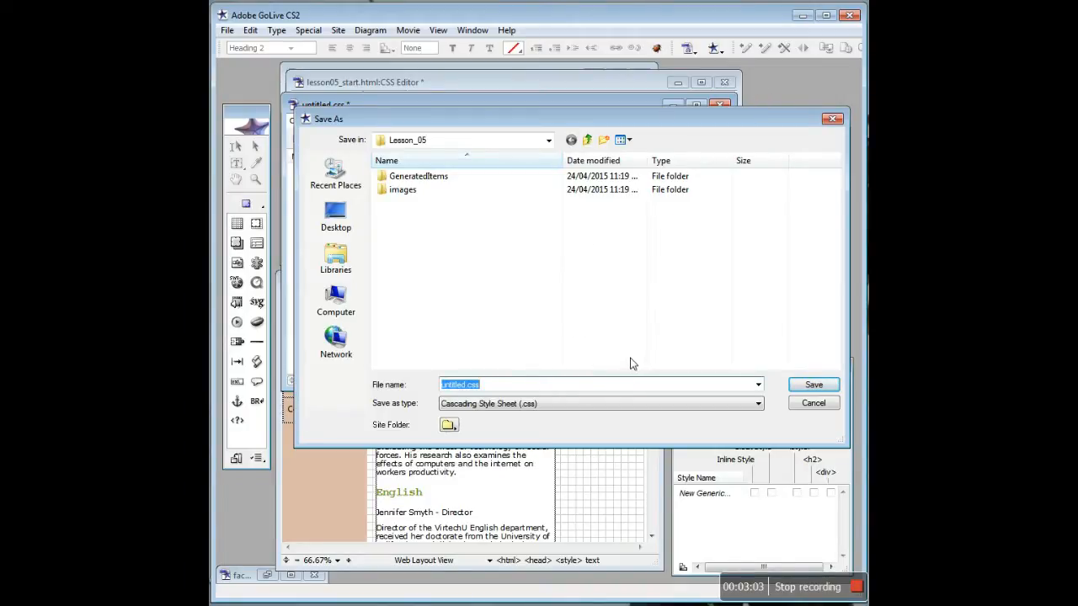
{"action": "type", "text": "virtechu_styles"}
{"action": "left_click", "coordinate": [813, 386]}
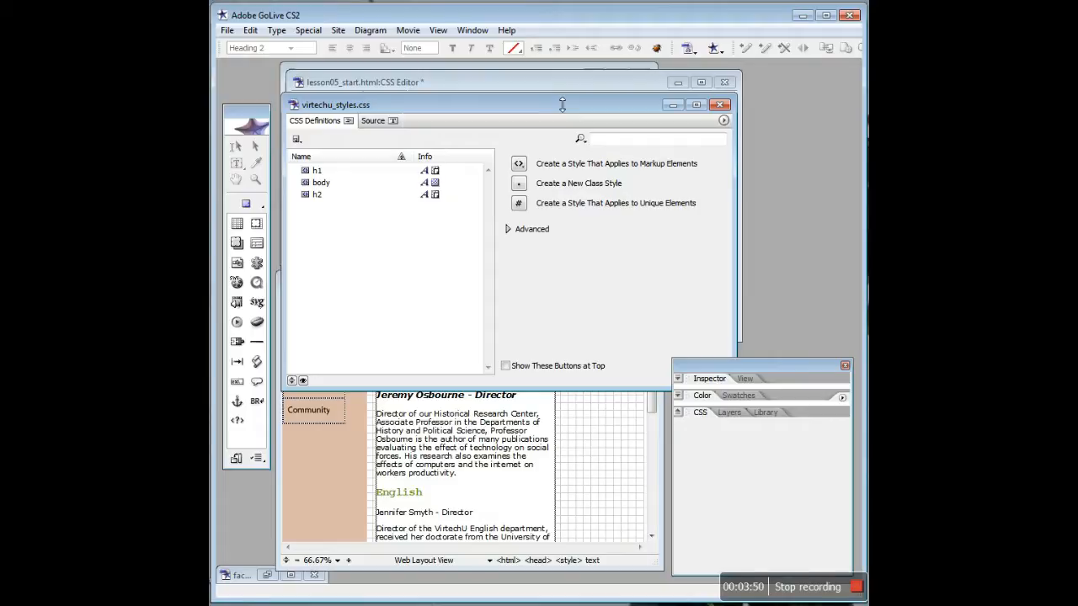
Open our_history.html from the Lesson_05 folder and display its CSS Editor.
{"action": "left_click", "coordinate": [227, 29]}
{"action": "left_click", "coordinate": [253, 79]}
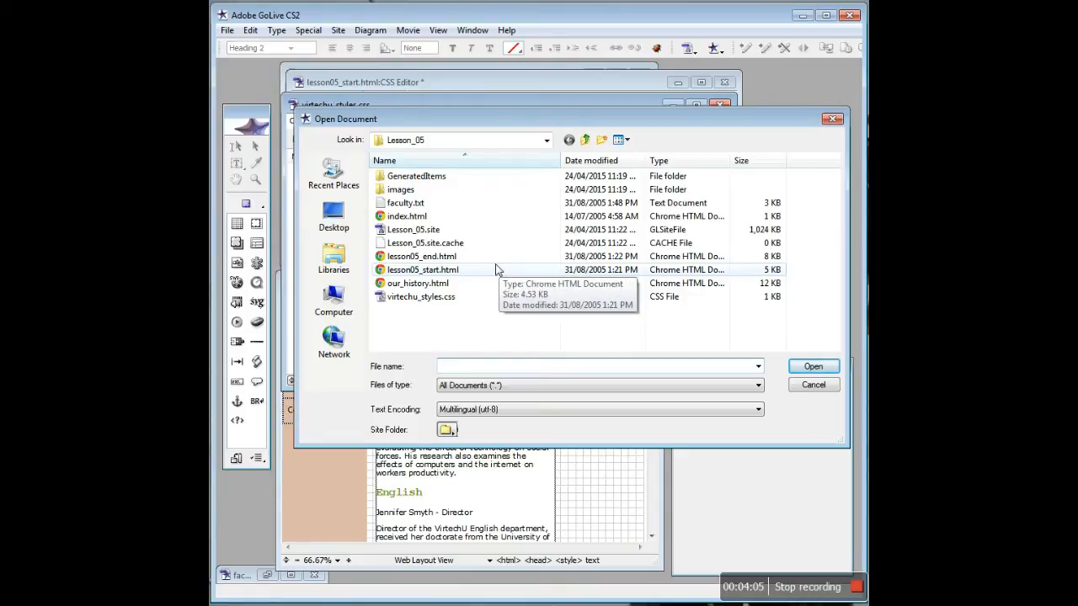
{"action": "left_click", "coordinate": [446, 283]}
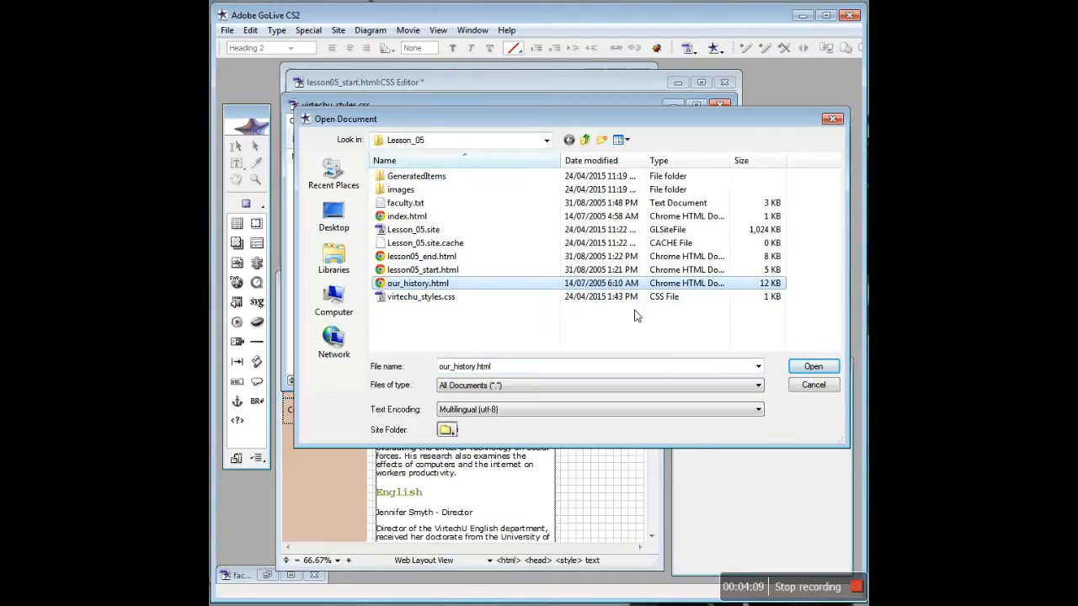
{"action": "left_click", "coordinate": [813, 367]}
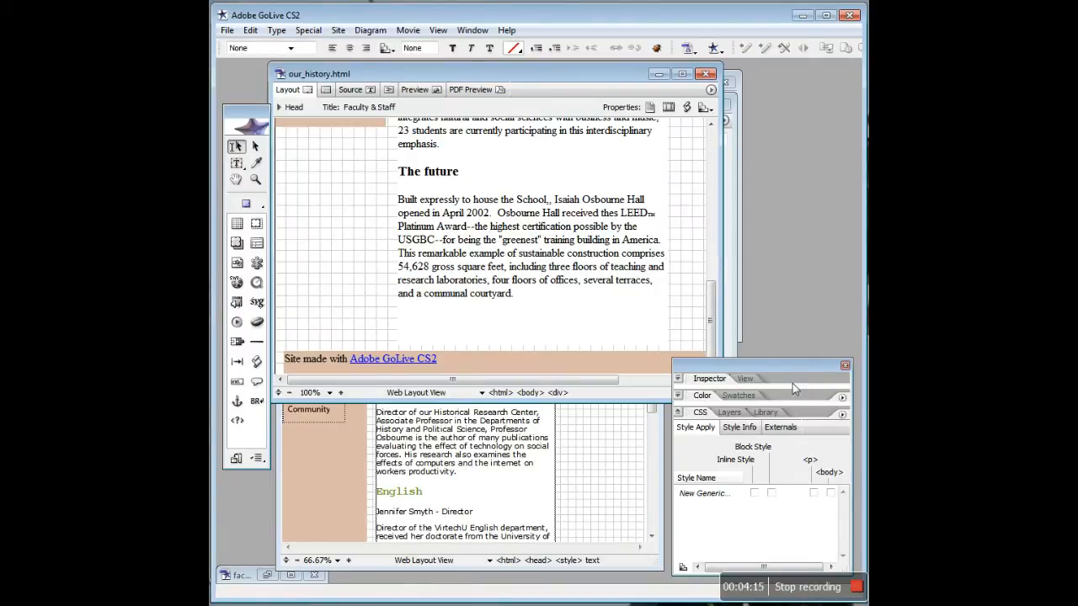
{"action": "left_click", "coordinate": [684, 569]}
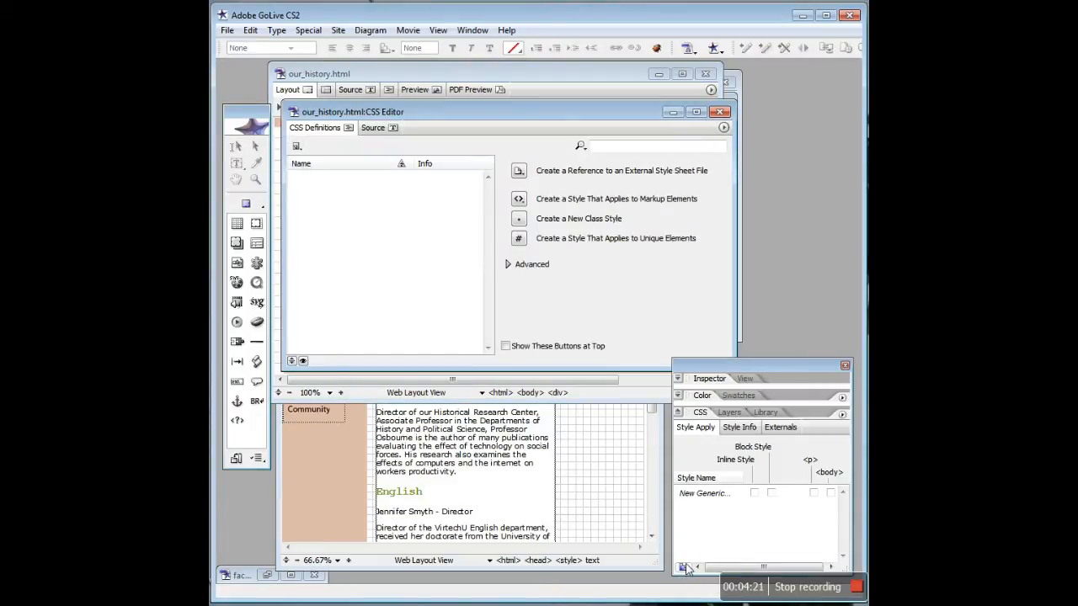
Import the external style sheet virtechu_styles.css from 0BTX4C > Lesson05 > Lesson_05 into our_history.html.
{"action": "left_click", "coordinate": [723, 127]}
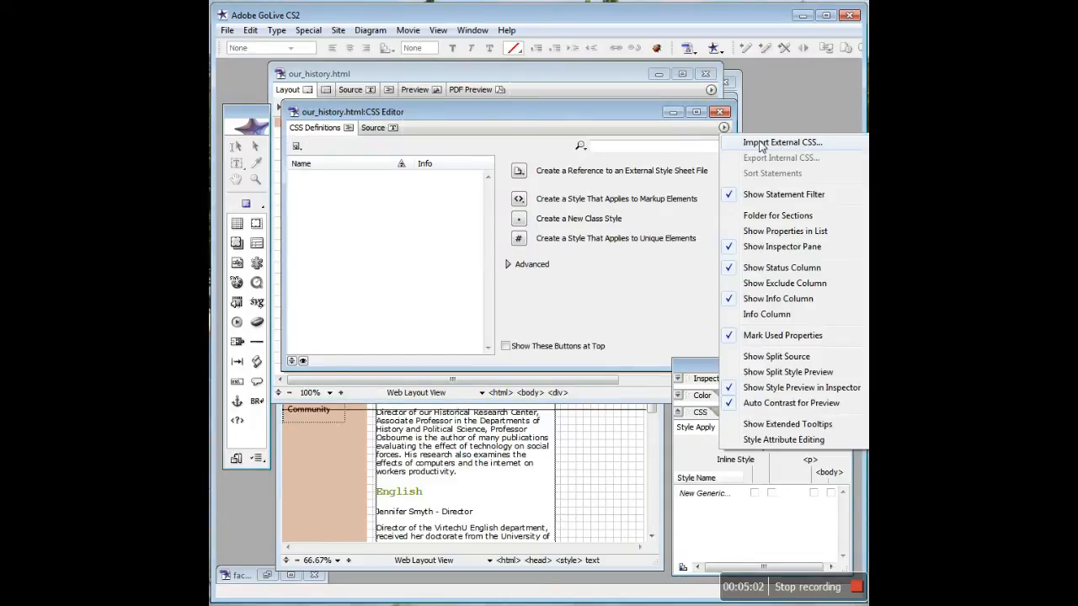
{"action": "left_click", "coordinate": [760, 143]}
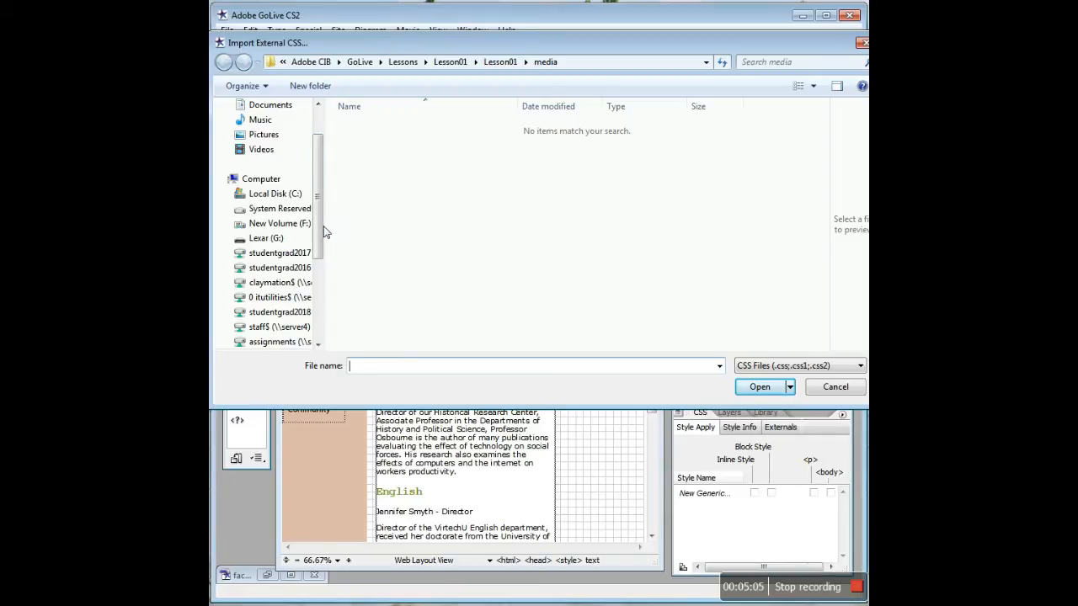
{"action": "scroll", "coordinate": [319, 244], "scroll_direction": "down", "scroll_amount": 1}
{"action": "scroll", "coordinate": [323, 261], "scroll_direction": "down", "scroll_amount": 3}
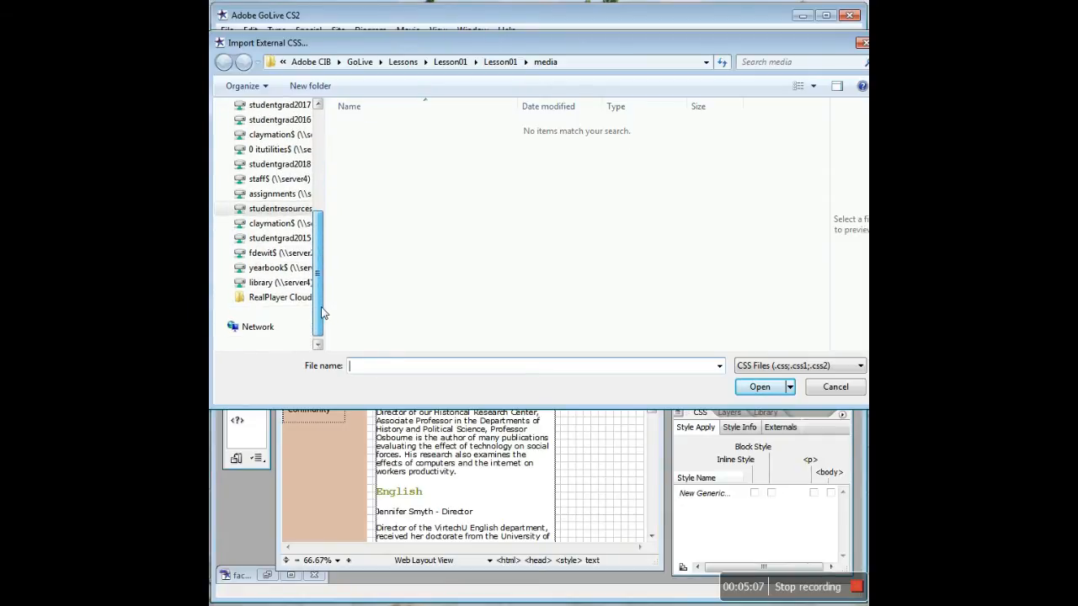
{"action": "left_click", "coordinate": [275, 256]}
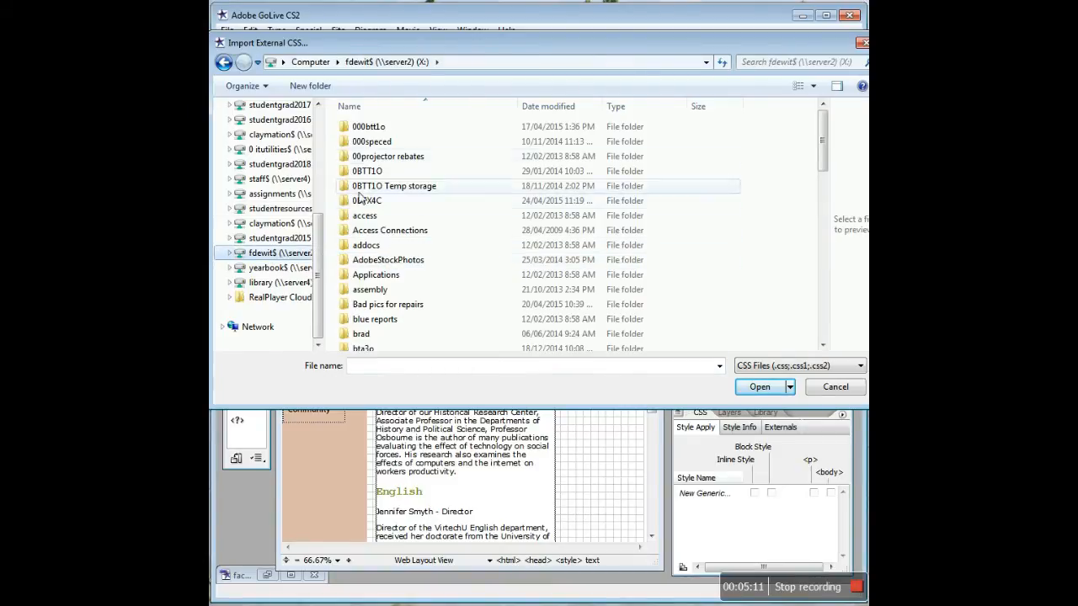
{"action": "double_click", "coordinate": [360, 199]}
{"action": "left_click", "coordinate": [359, 203]}
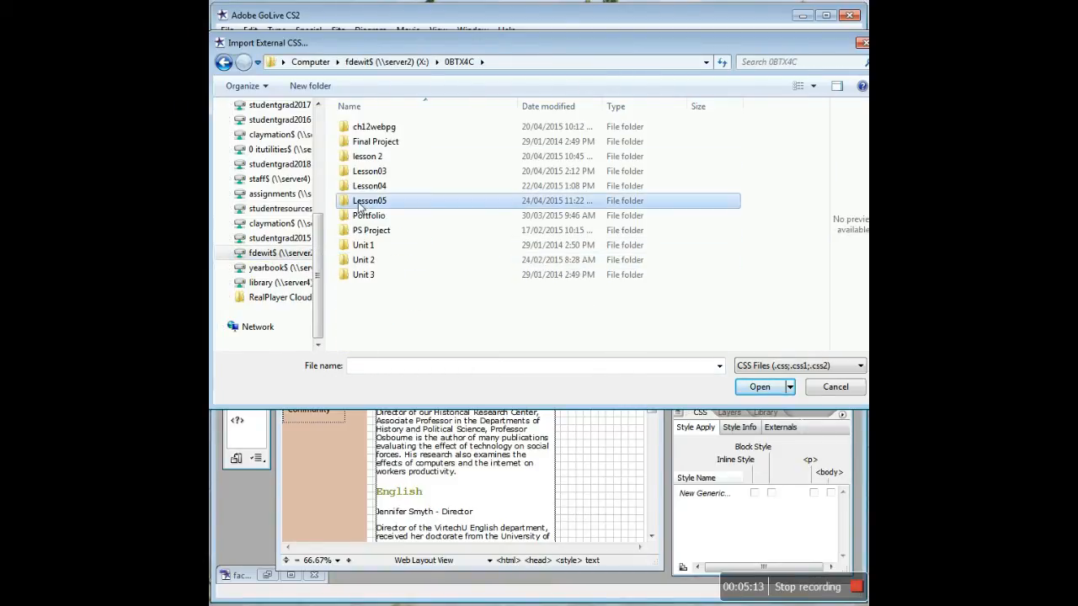
{"action": "double_click", "coordinate": [357, 204]}
{"action": "left_click", "coordinate": [365, 128]}
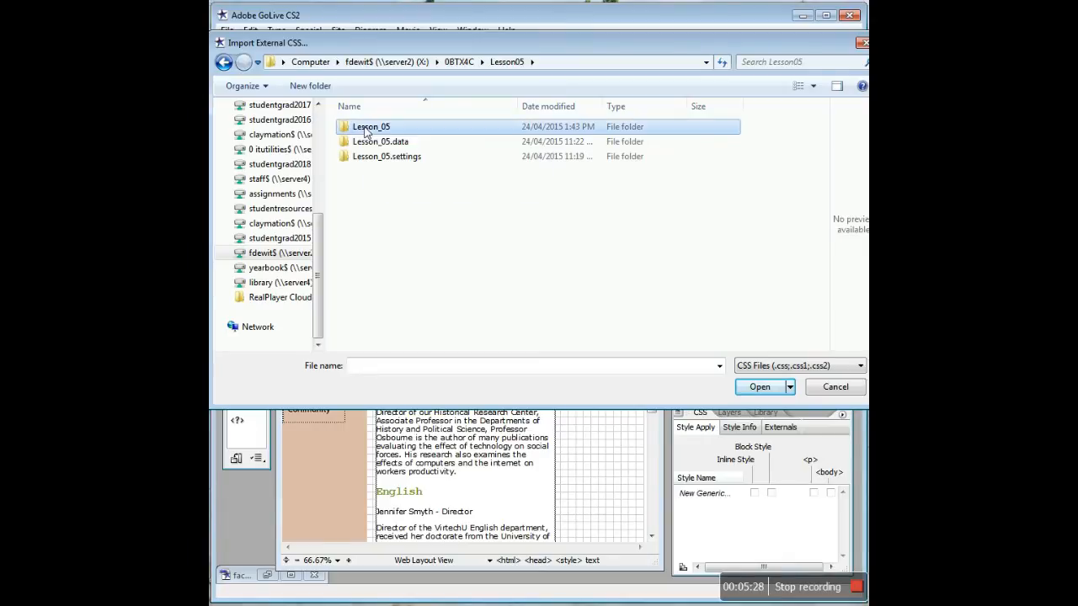
{"action": "double_click", "coordinate": [364, 128]}
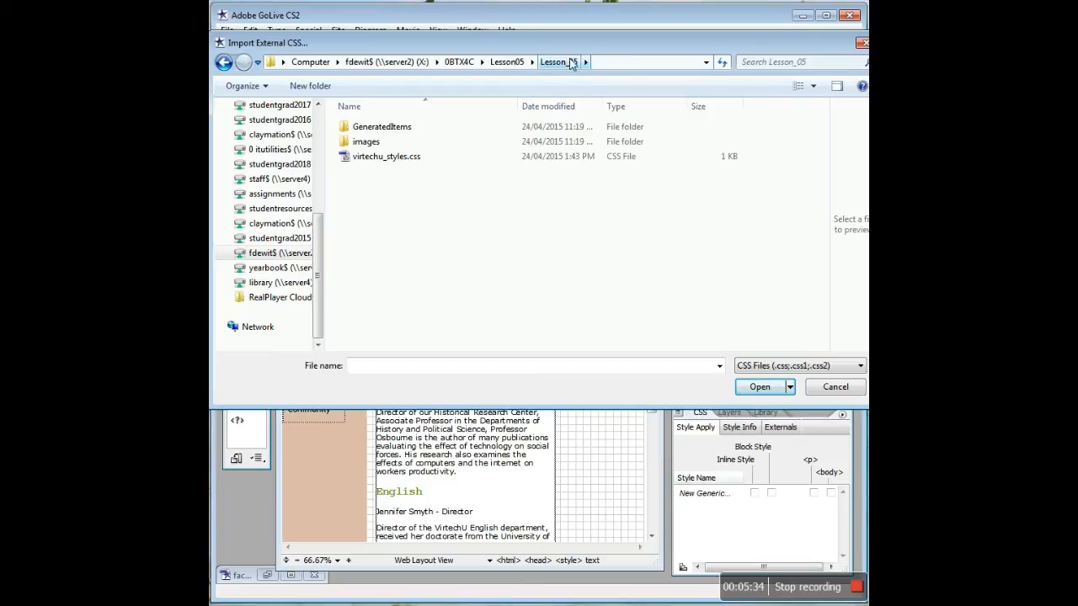
{"action": "left_click", "coordinate": [378, 160]}
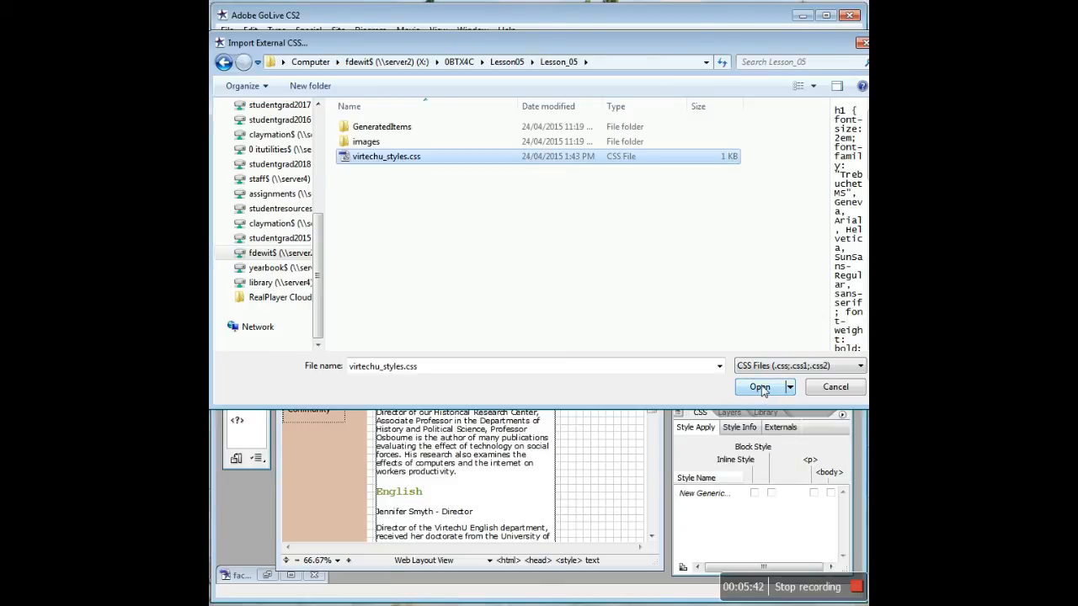
{"action": "left_click", "coordinate": [760, 388]}
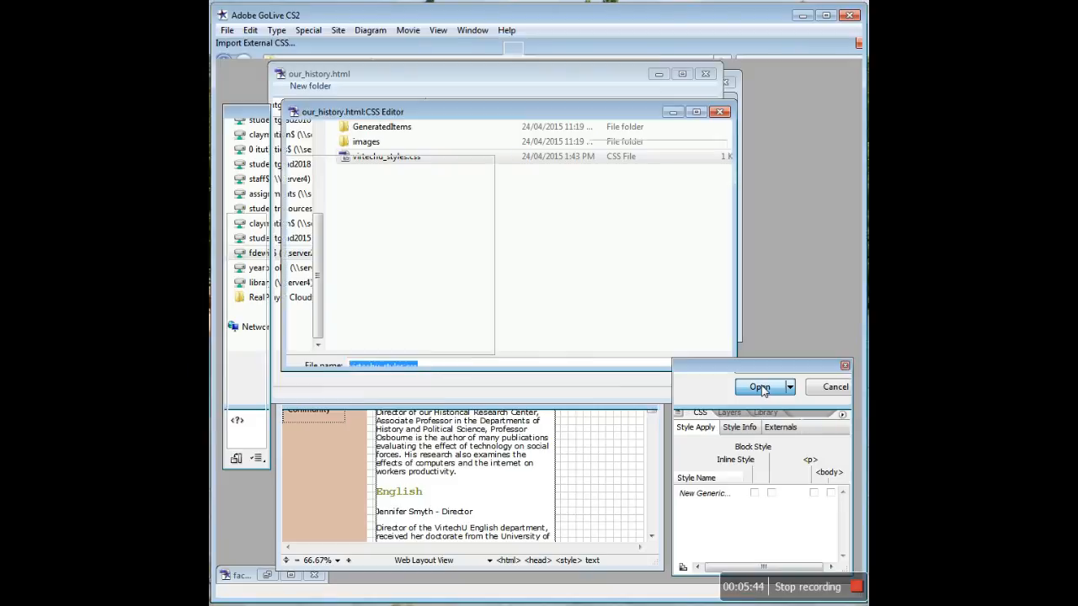